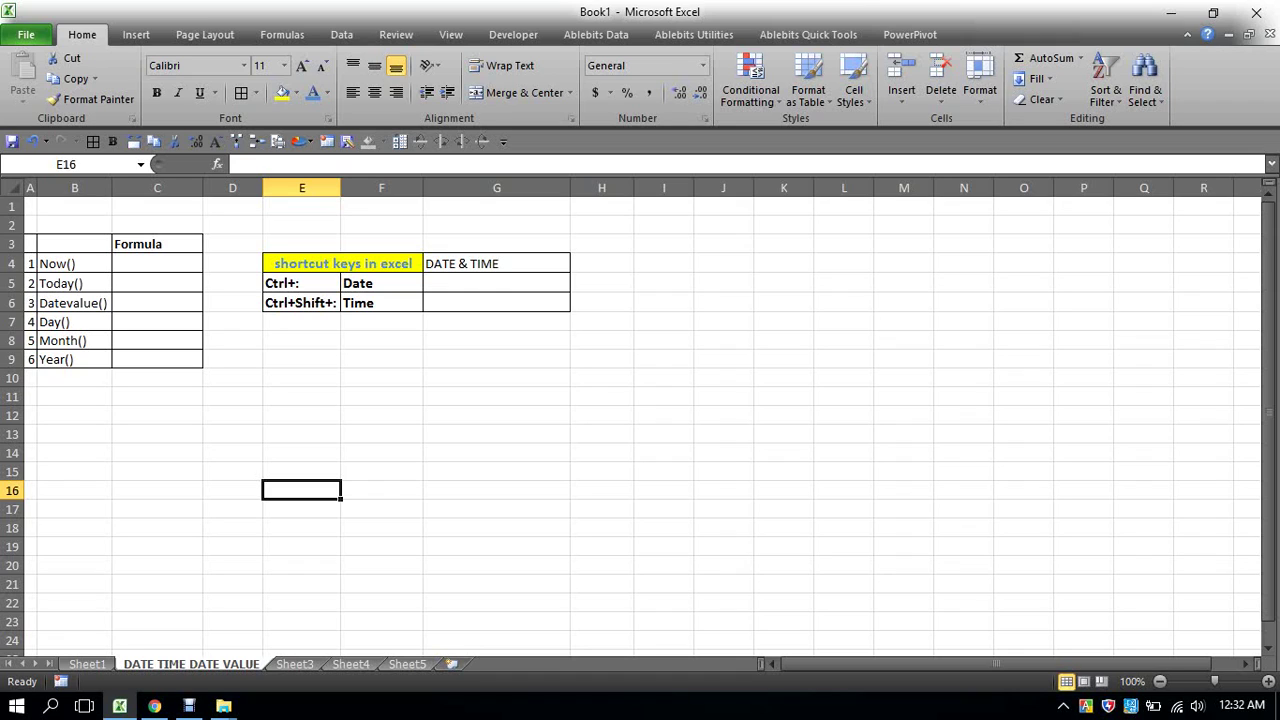
Step: Give the Ctrl+: label cell E5 a yellow fill
left_click(601, 433)
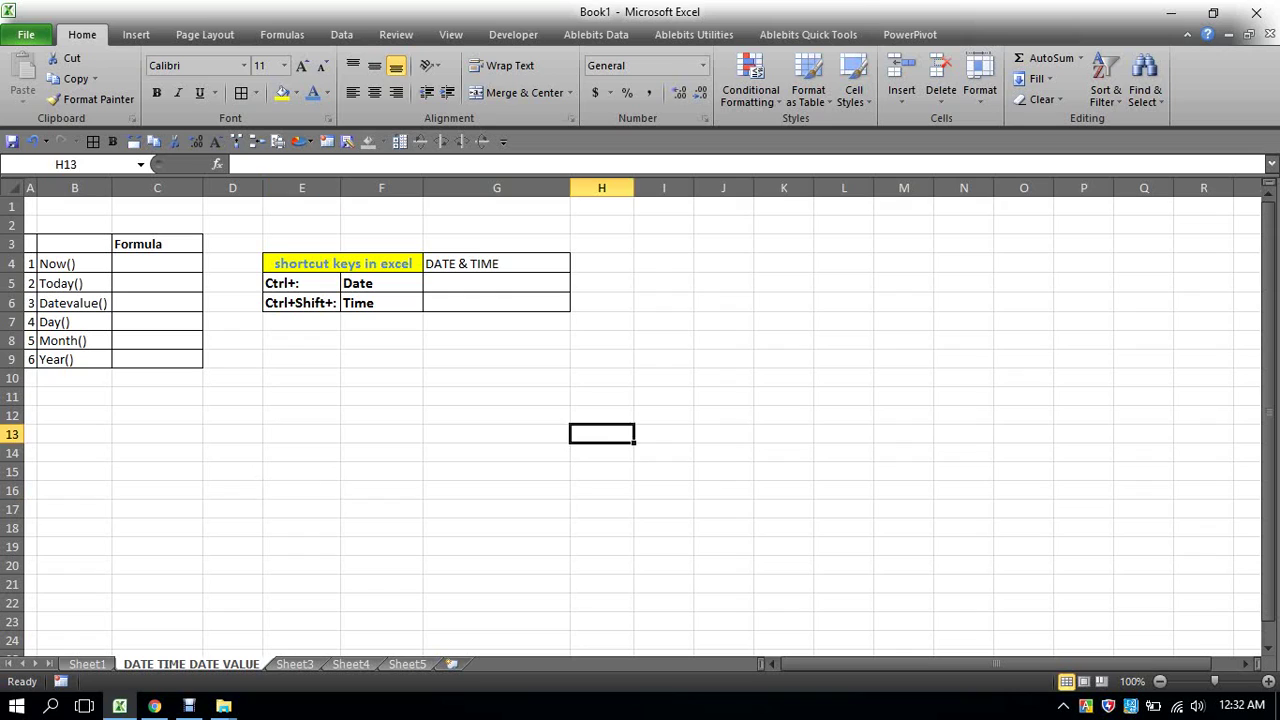
left_click(496, 283)
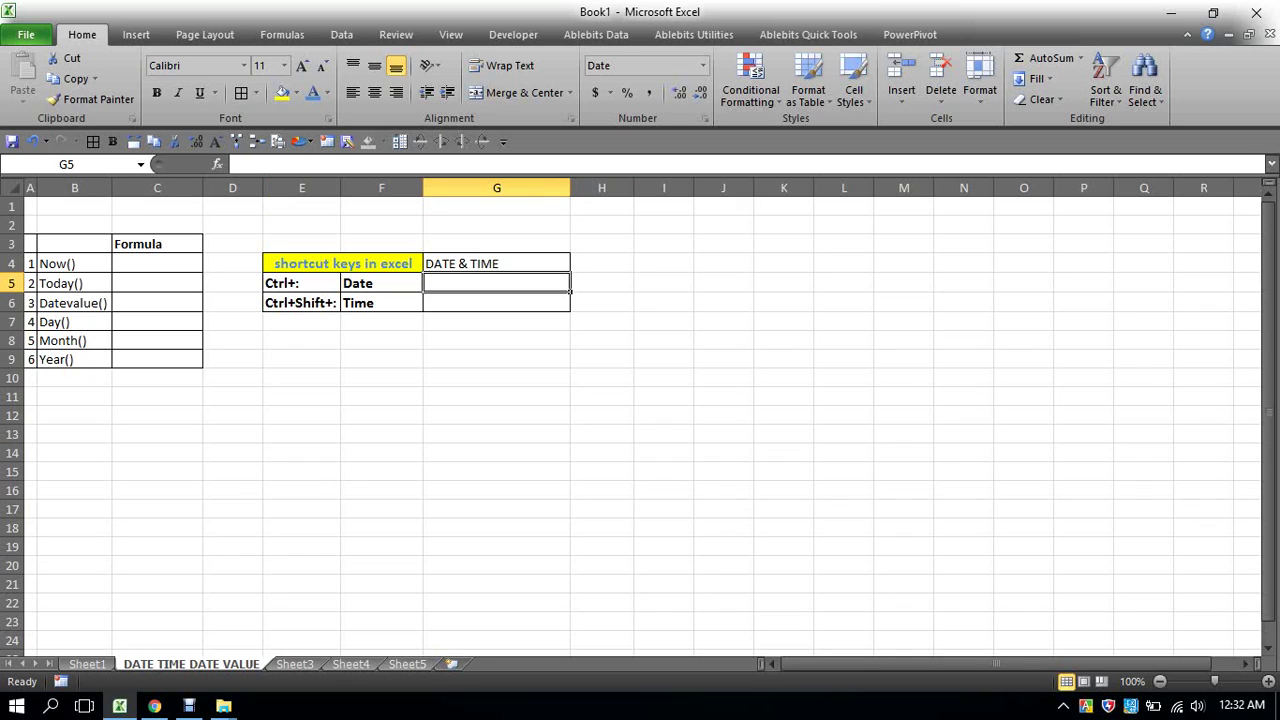
left_click(338, 289)
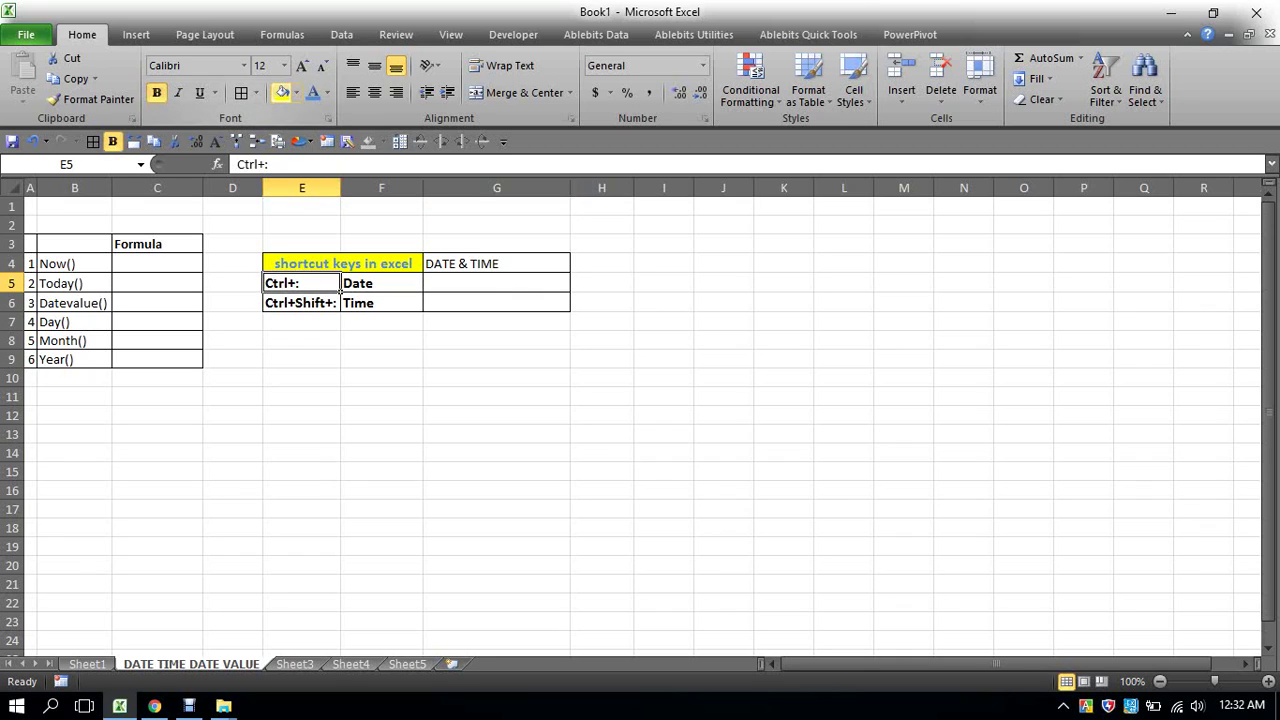
left_click(283, 92)
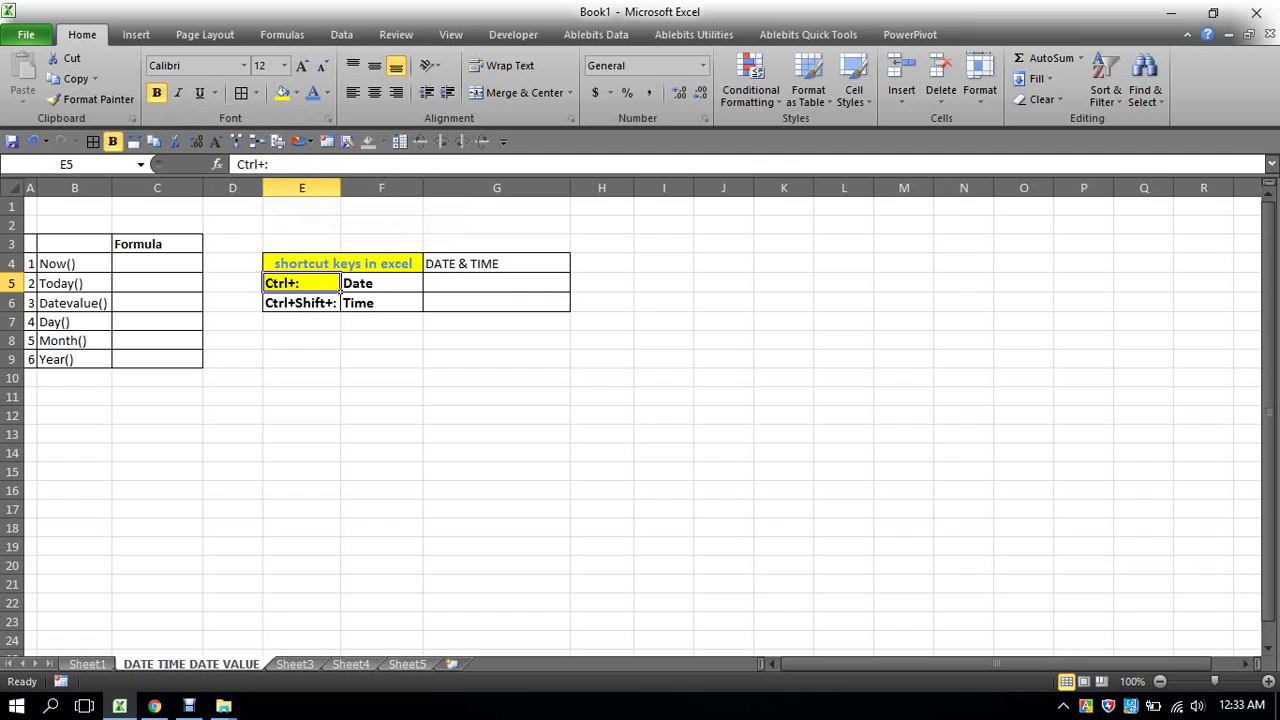
Step: Stamp today's date, 2/21/2017, into G5 with Ctrl+;
left_click(496, 283)
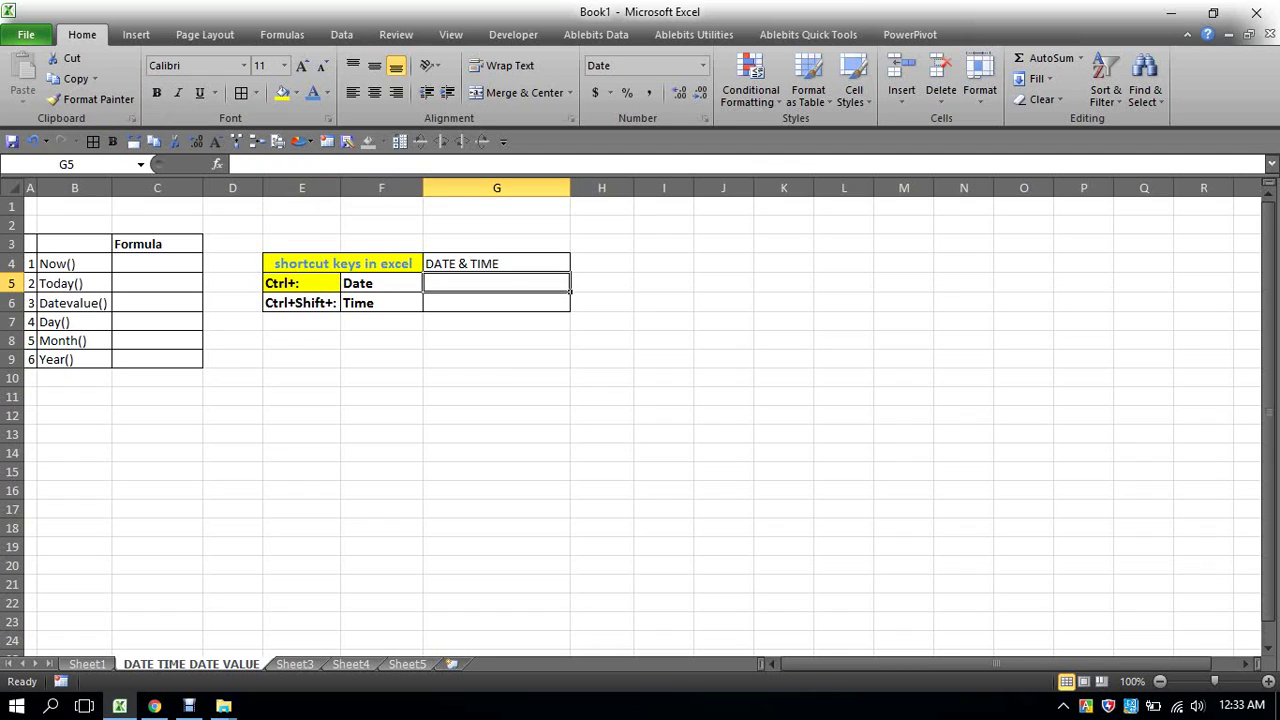
key("ctrl+semicolon")
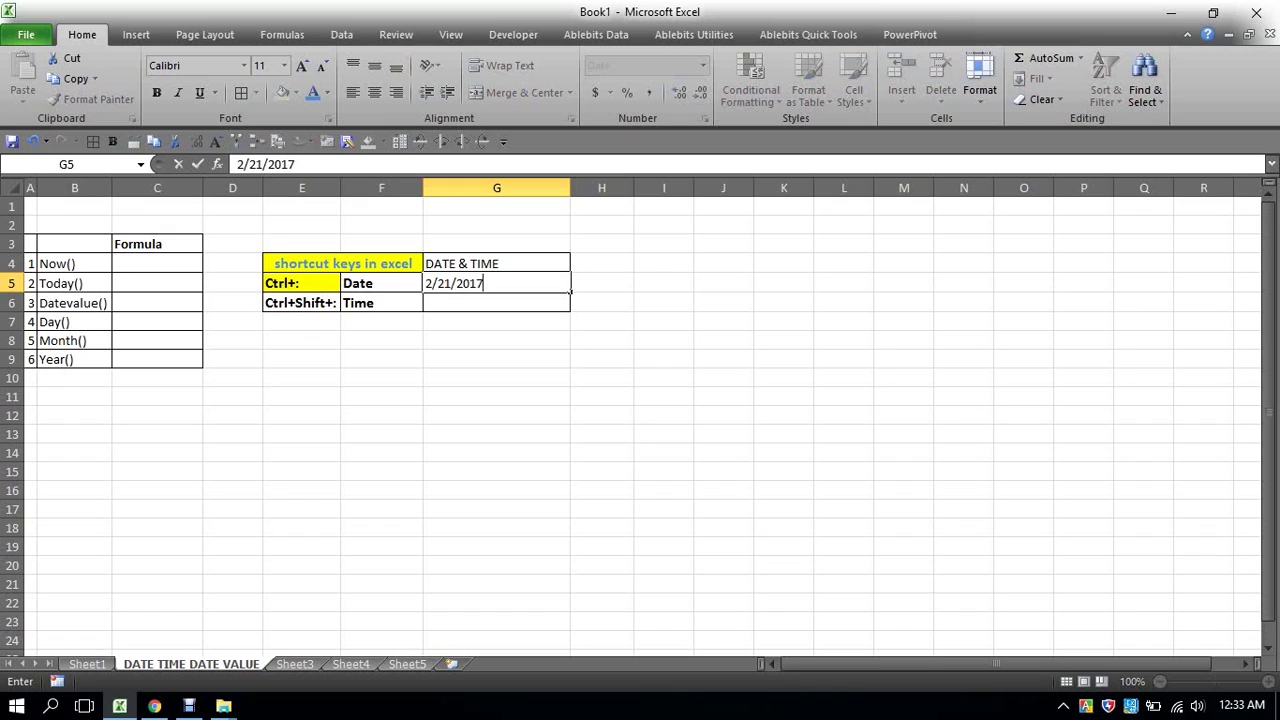
key("Return")
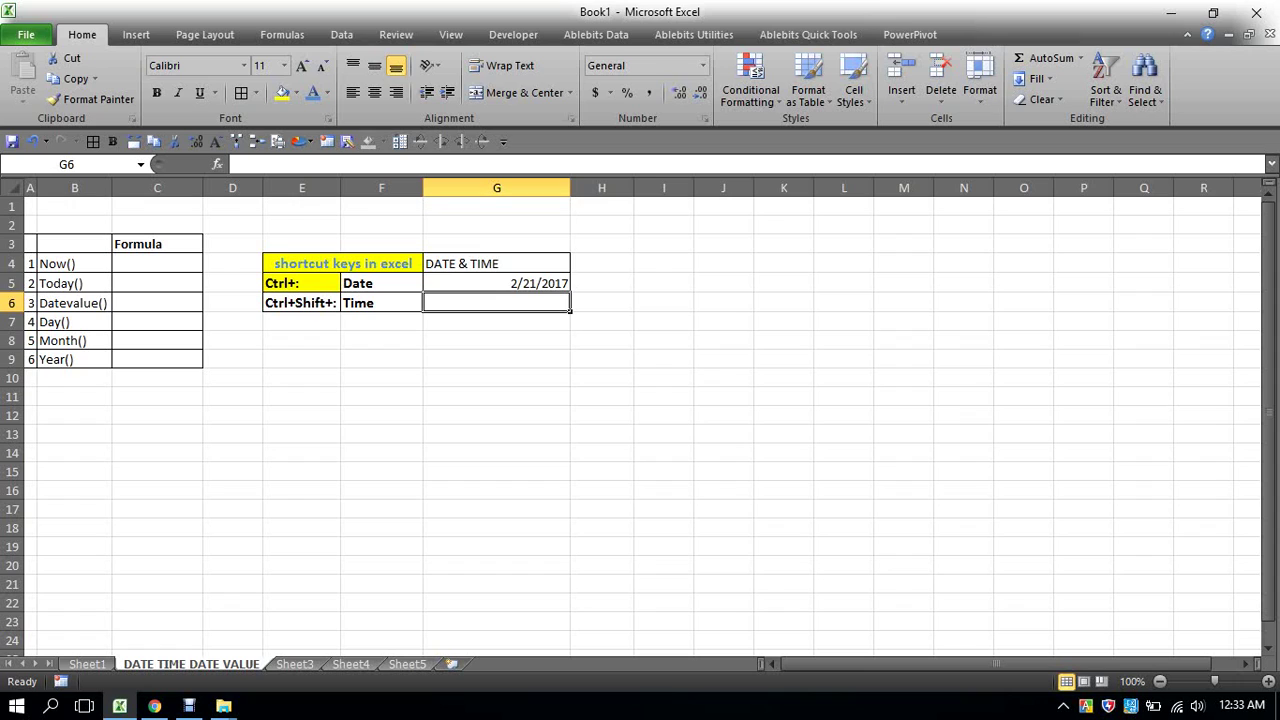
Step: Stamp the current time 12:33 AM into G6 with Ctrl+Shift+; and recheck G5's date
key("ctrl+shift+semicolon")
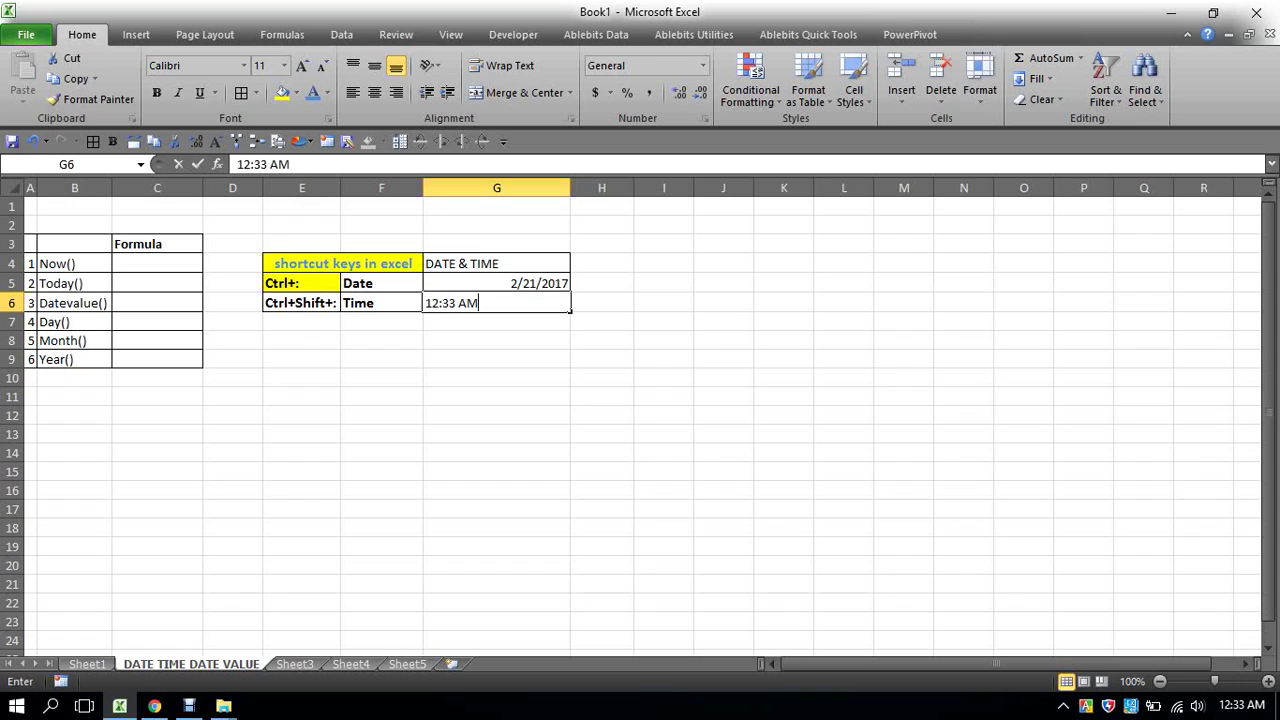
key("Return")
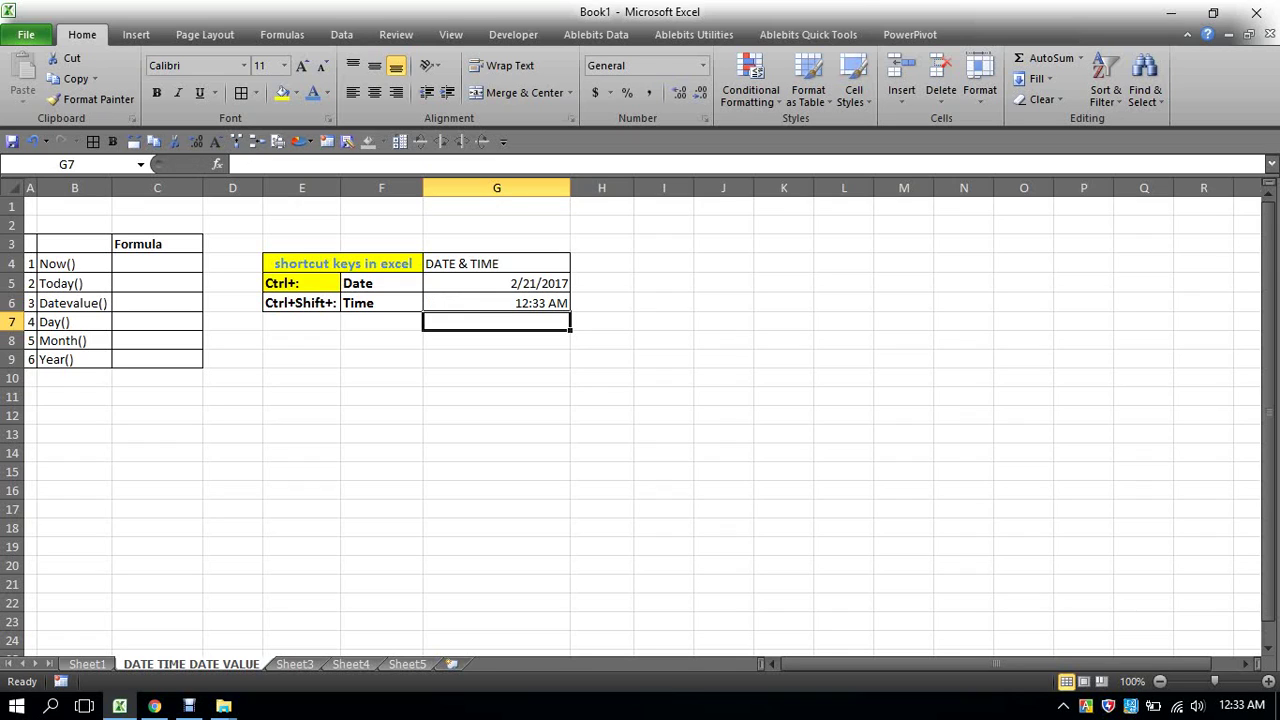
left_click(601, 396)
left_click(496, 283)
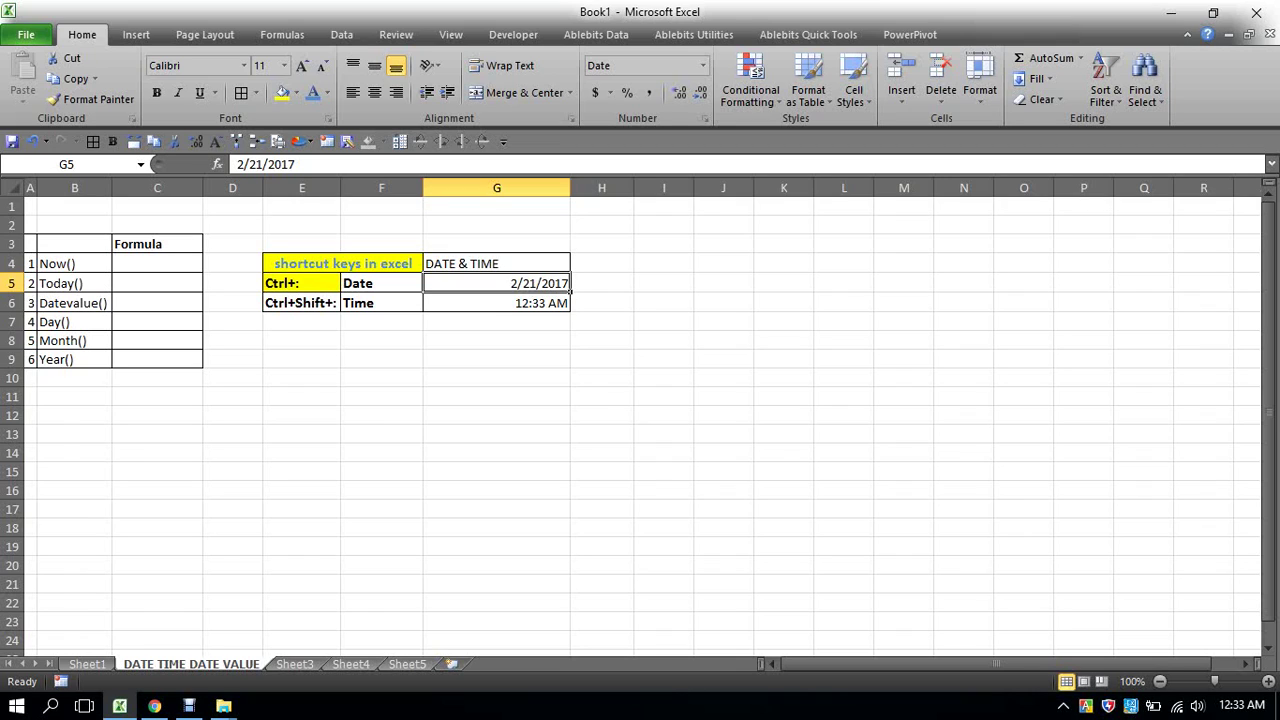
left_click(157, 263)
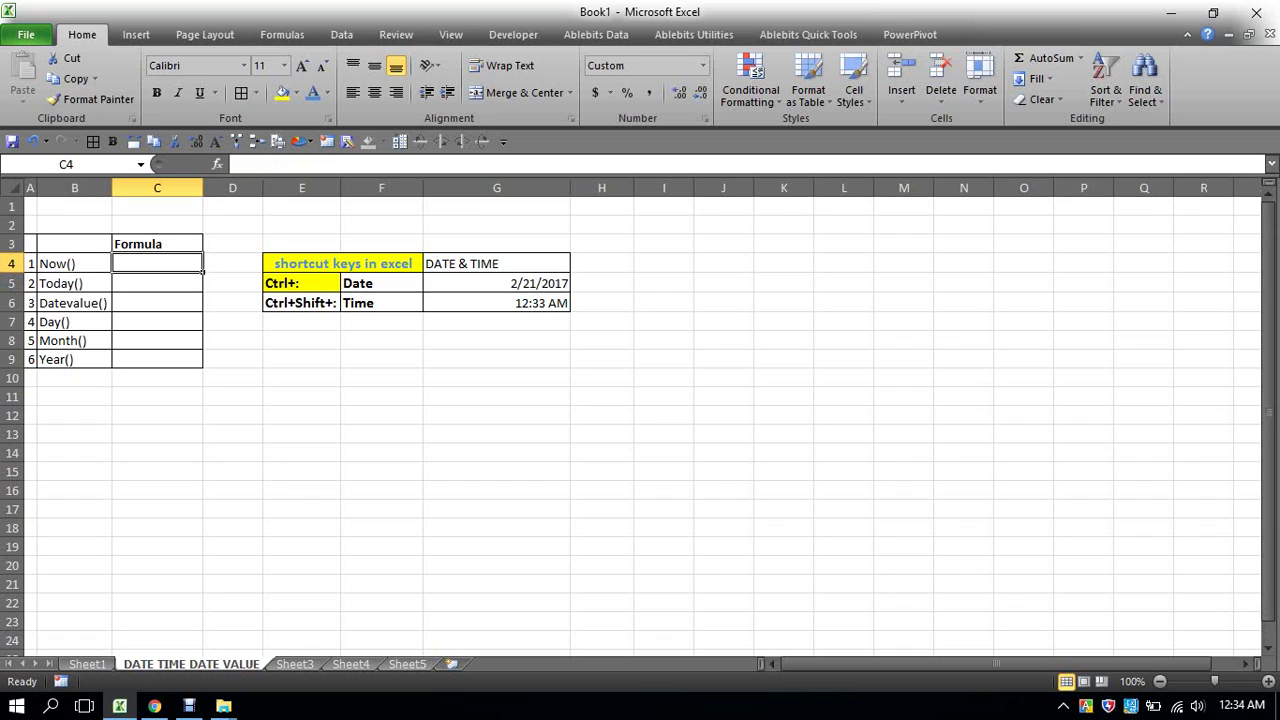
Step: Enter =NOW() in C4 so it shows 2/21/2017 0:34
type("=")
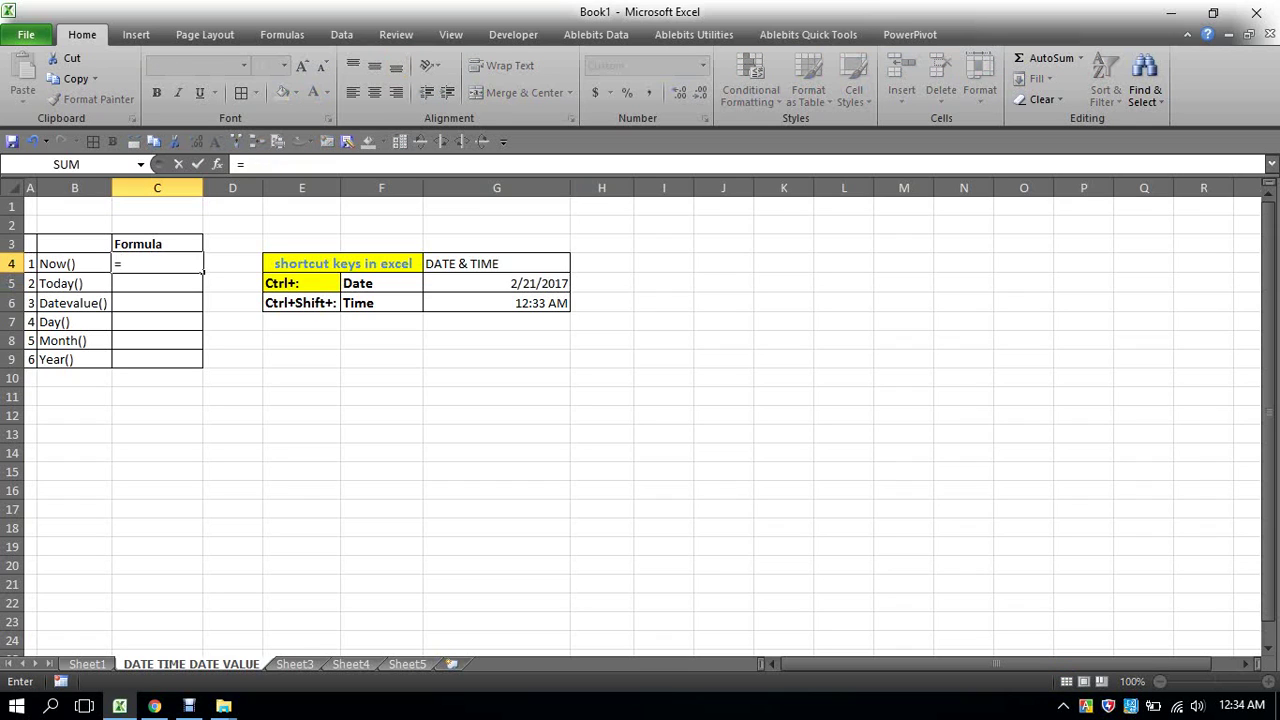
type("no")
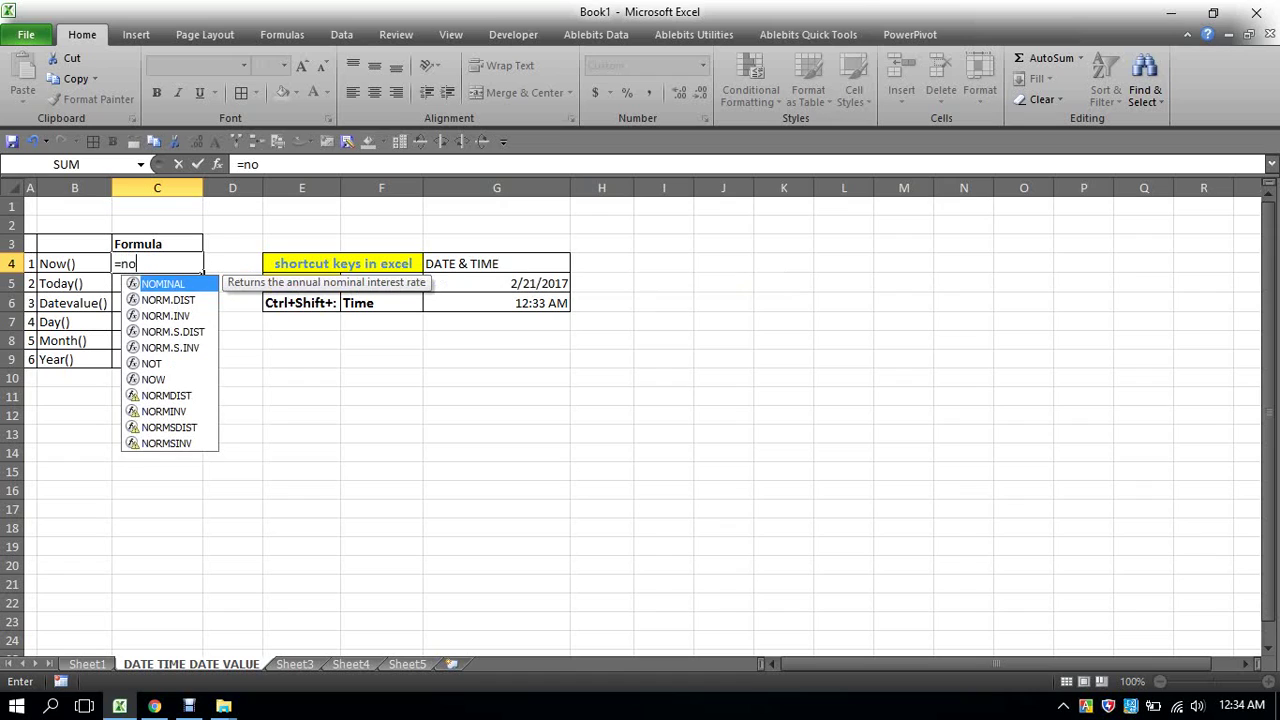
type("w")
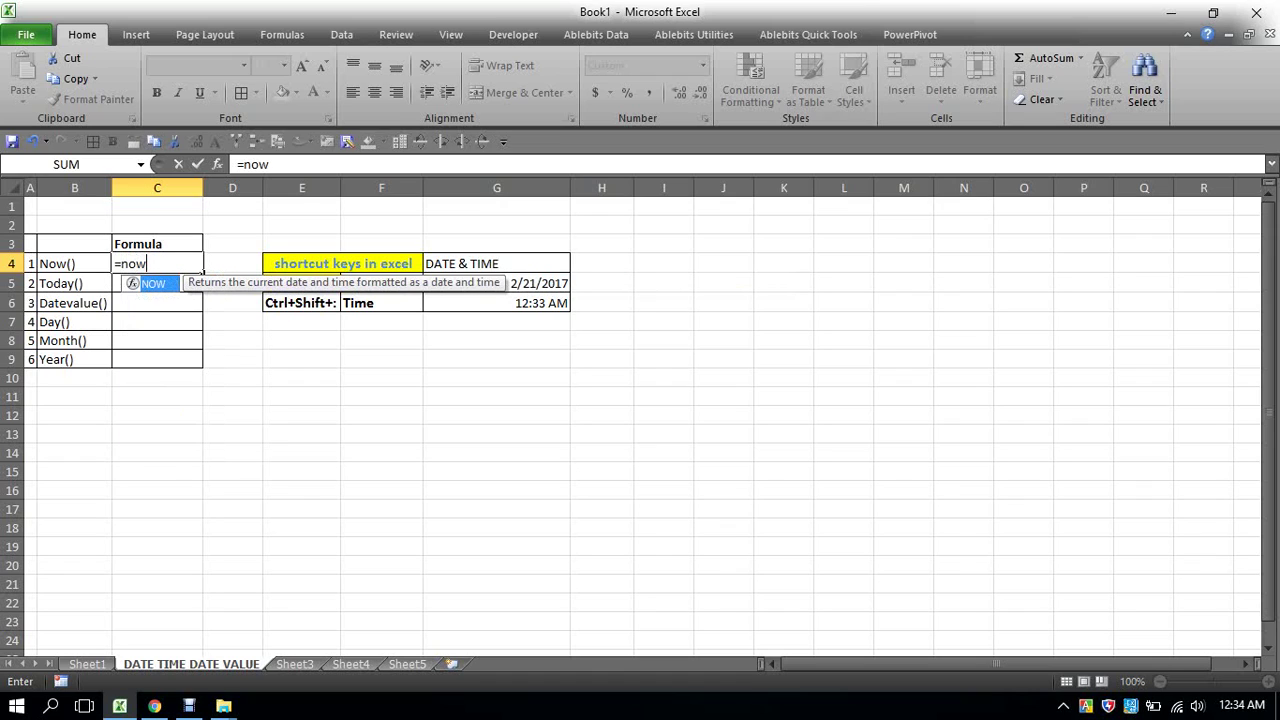
key("Tab")
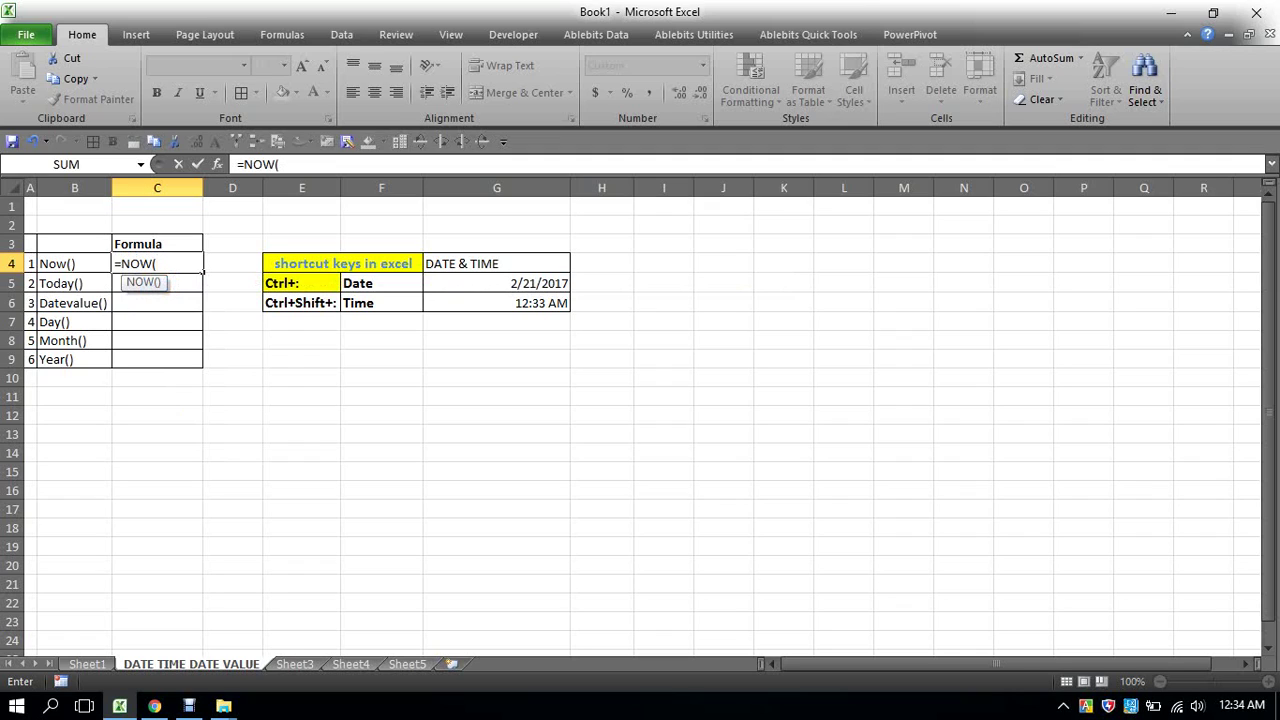
type(")")
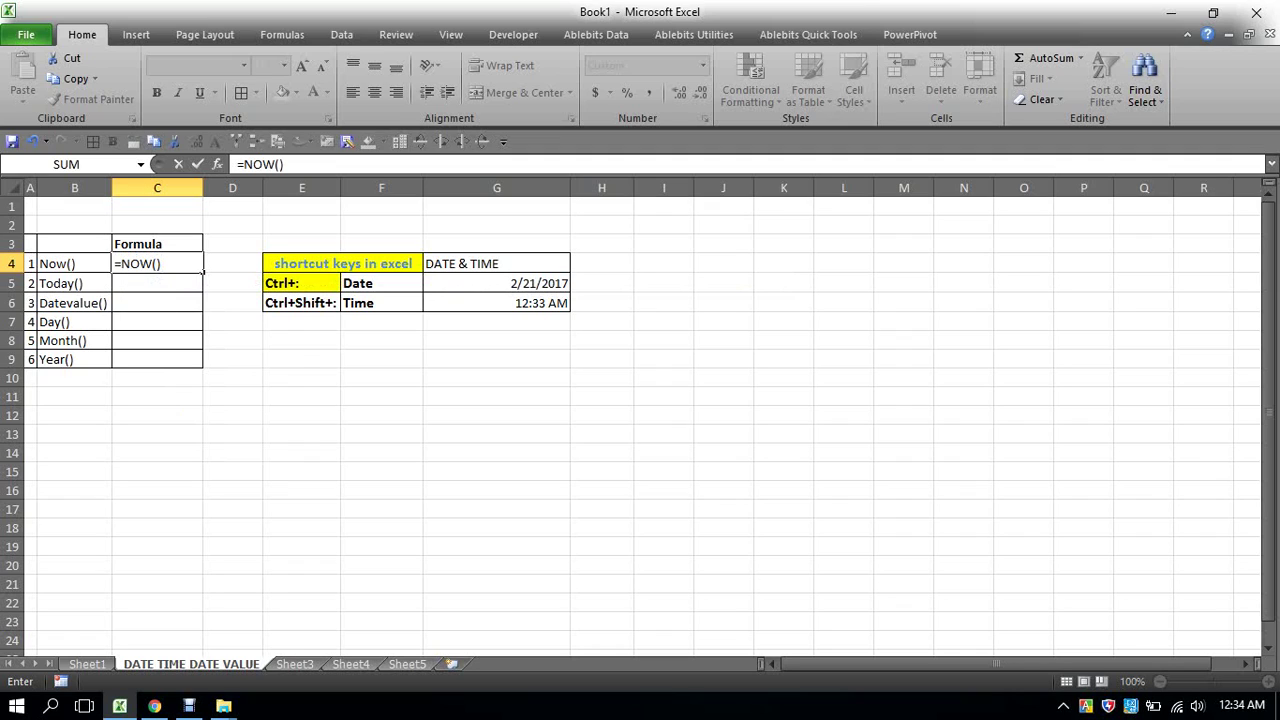
key("Return")
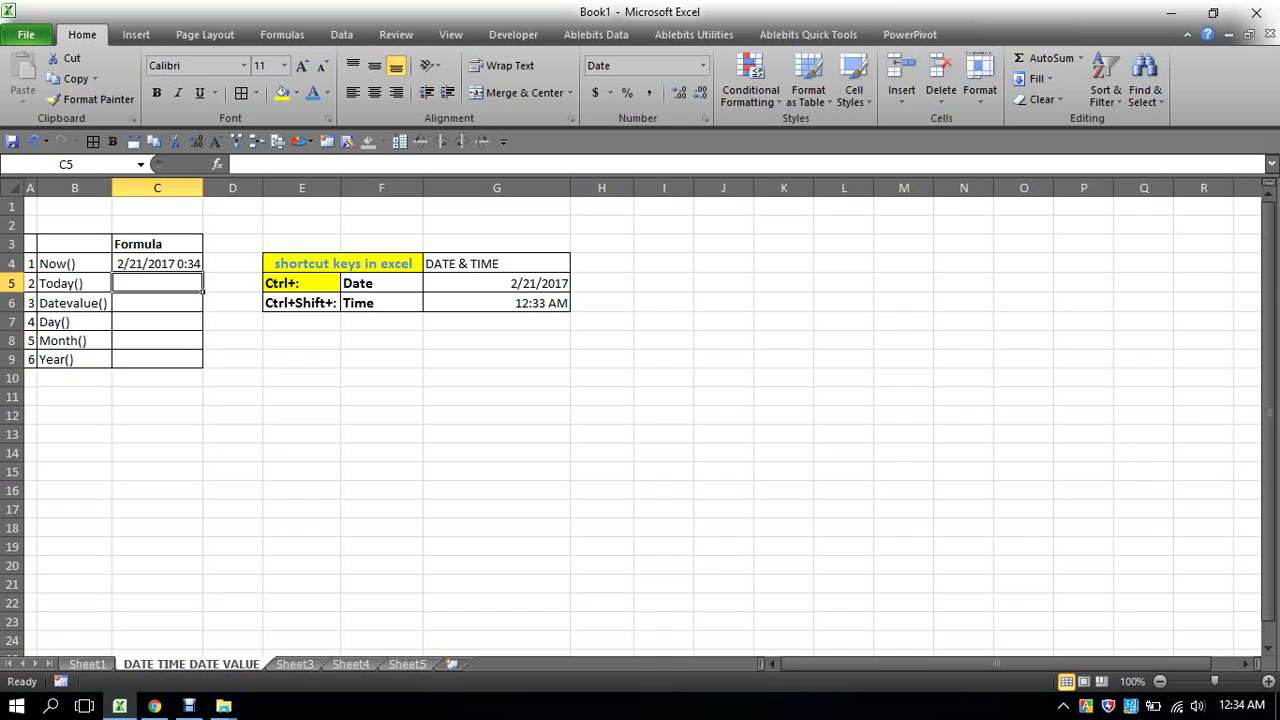
Step: Enter =TODAY() in C5, returning 2/21/2017, and check its formula
type("=")
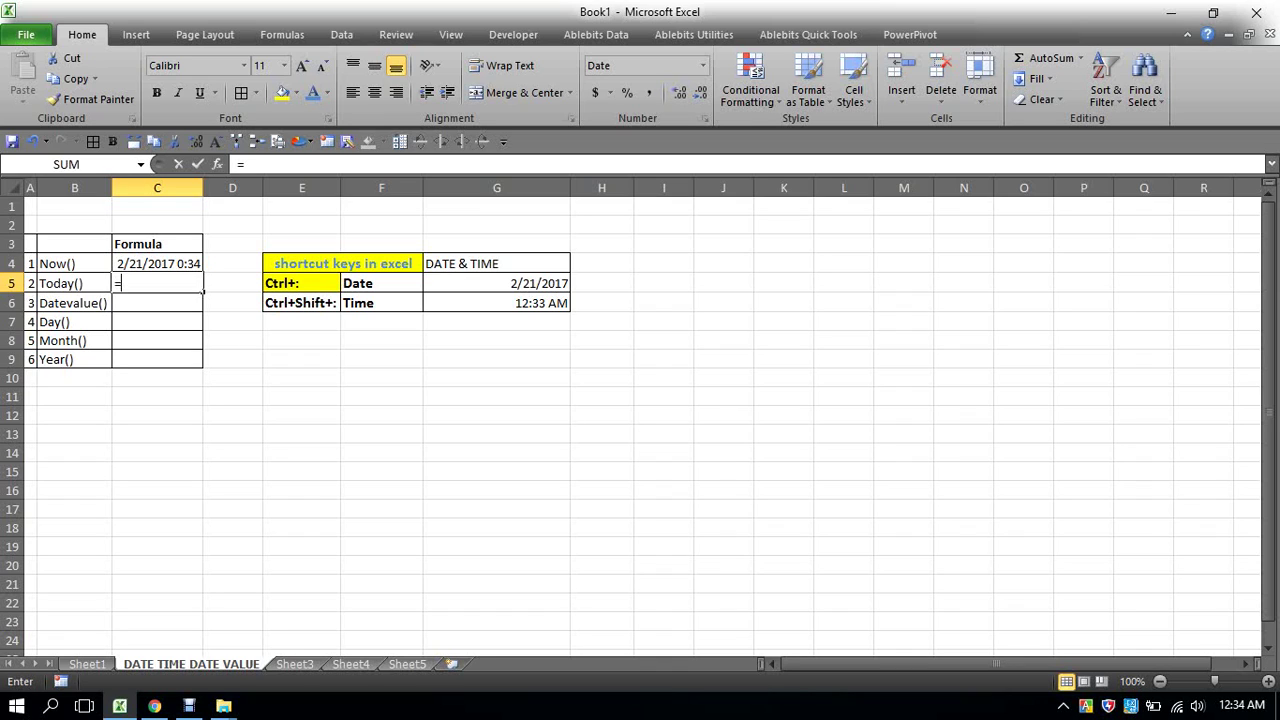
type("t")
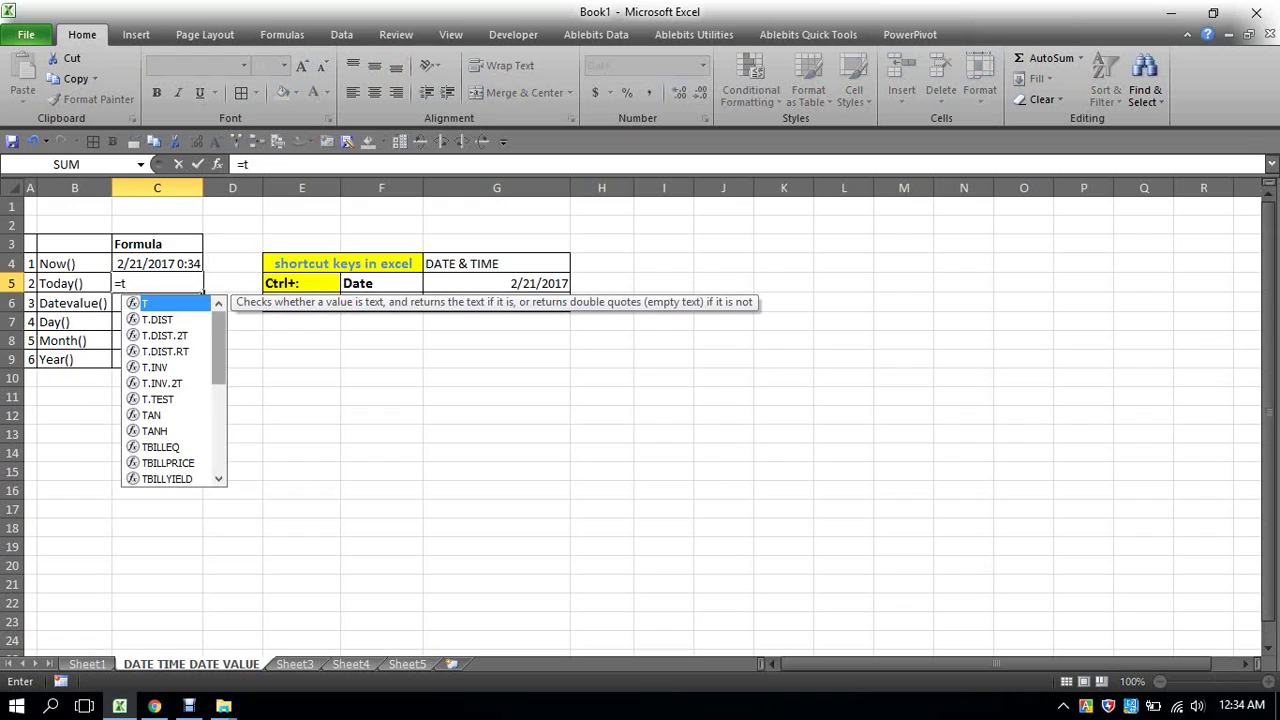
type("od")
key("Tab")
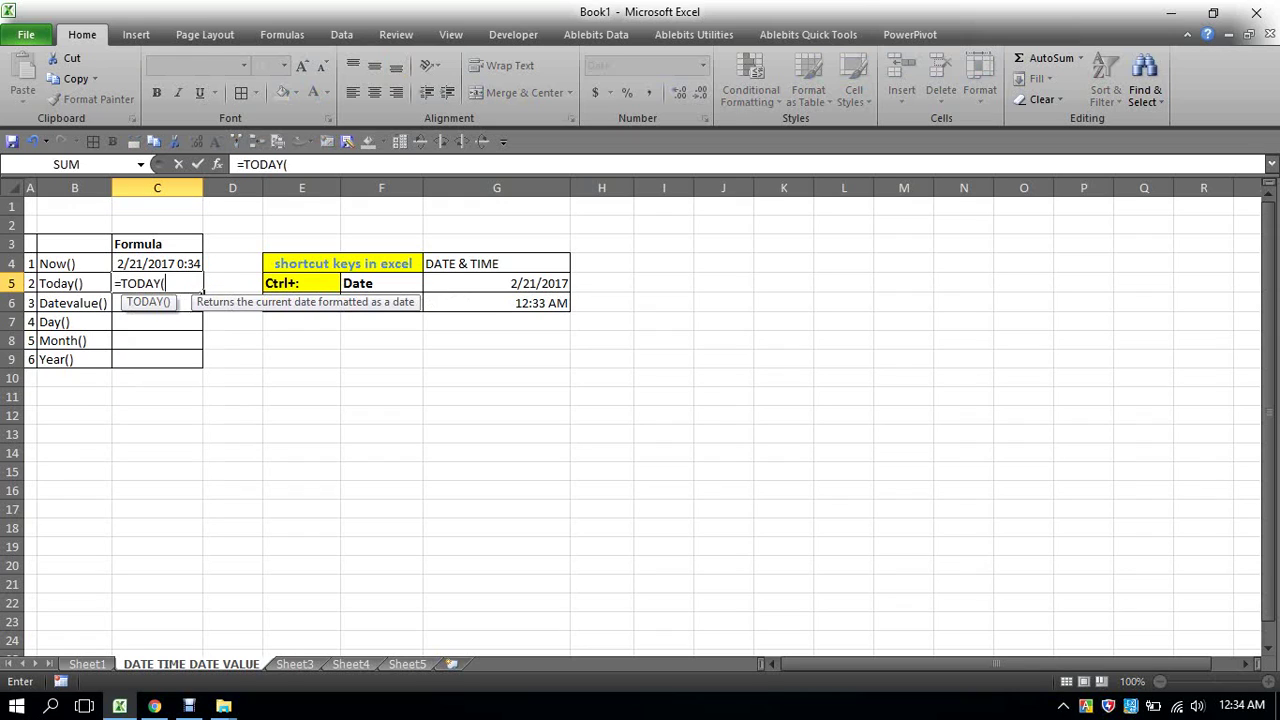
type(")")
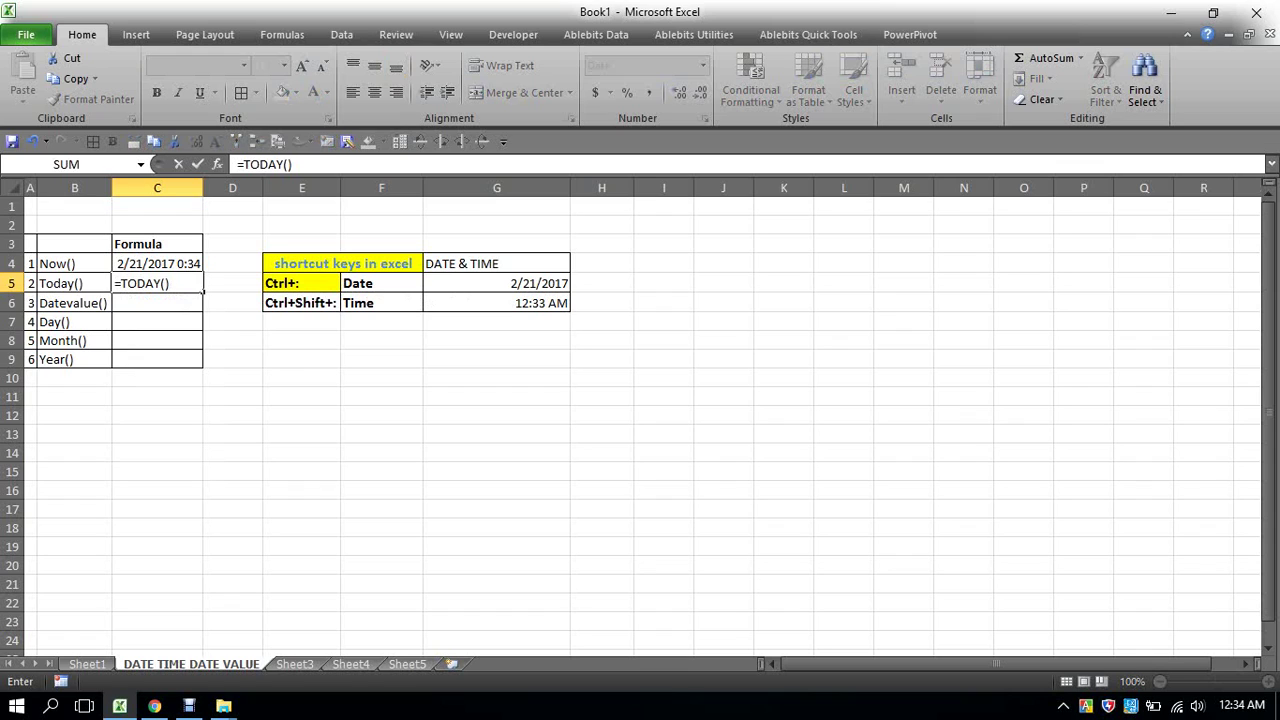
key("Return")
left_click(157, 283)
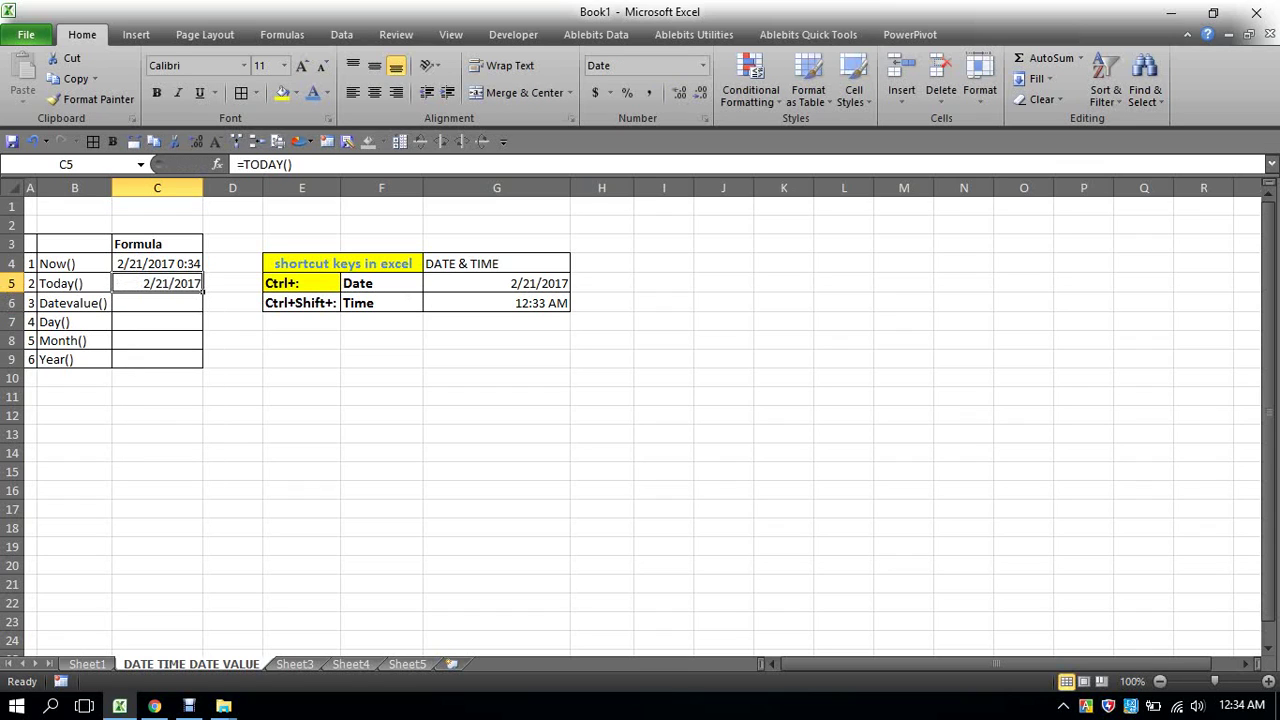
left_click(157, 302)
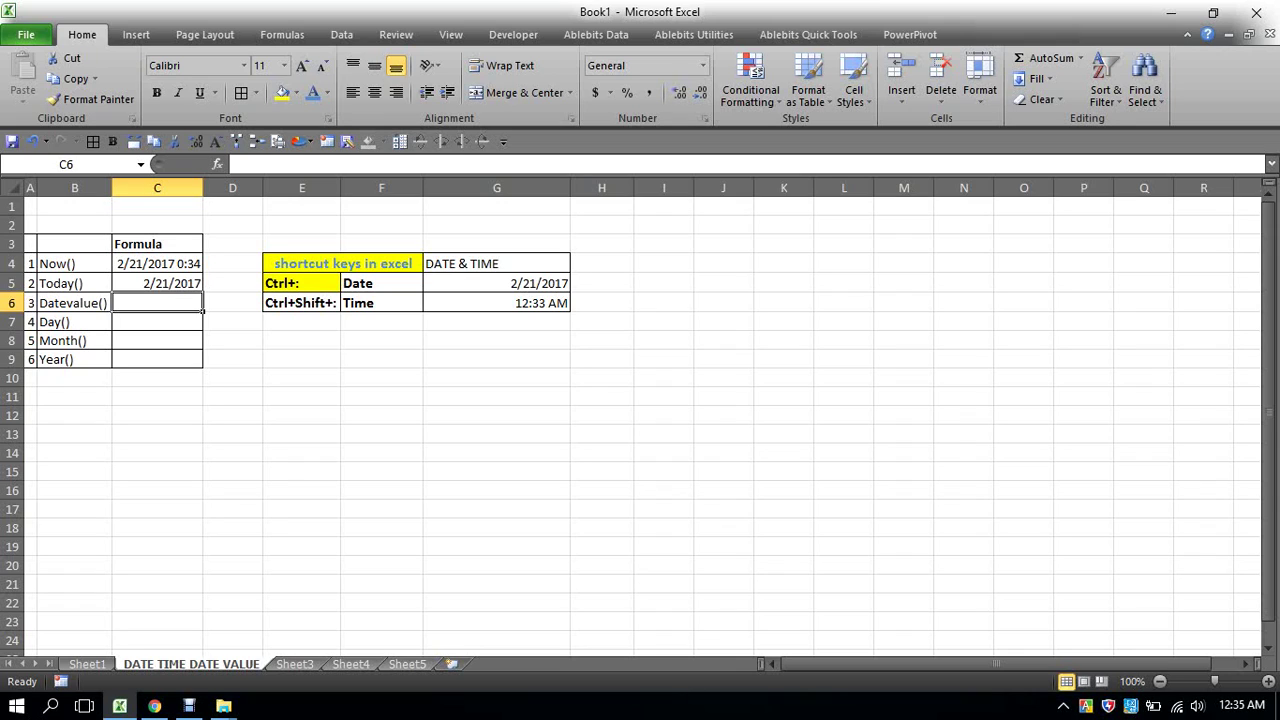
Step: Type =DATEVALUE("01/01/1900") into C6 for the Datevalue() row
type("=")
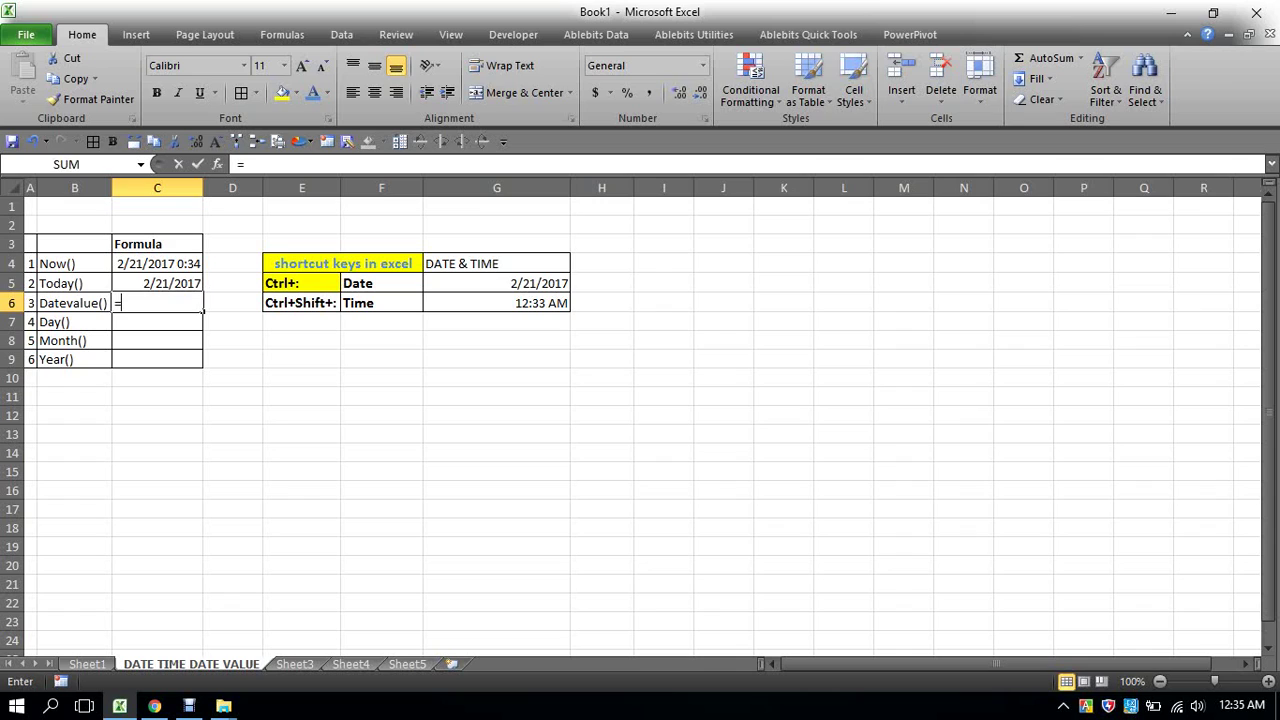
type("date")
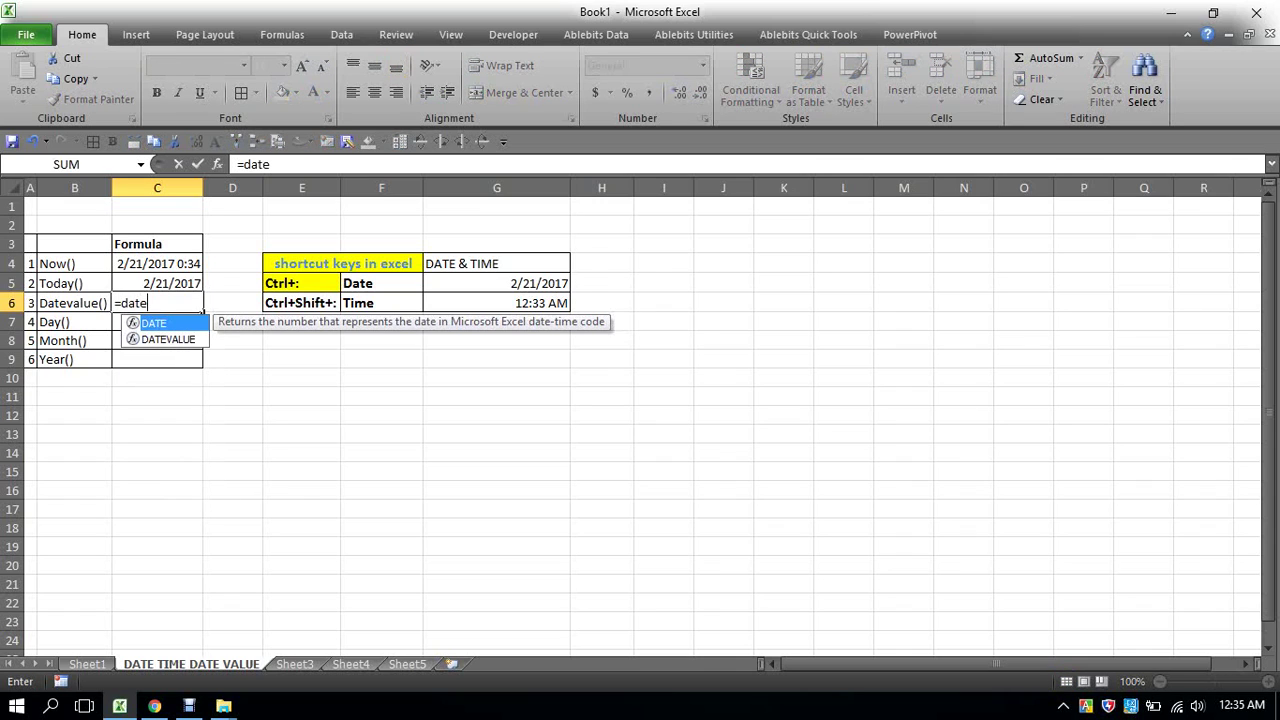
key("Down")
key("Tab")
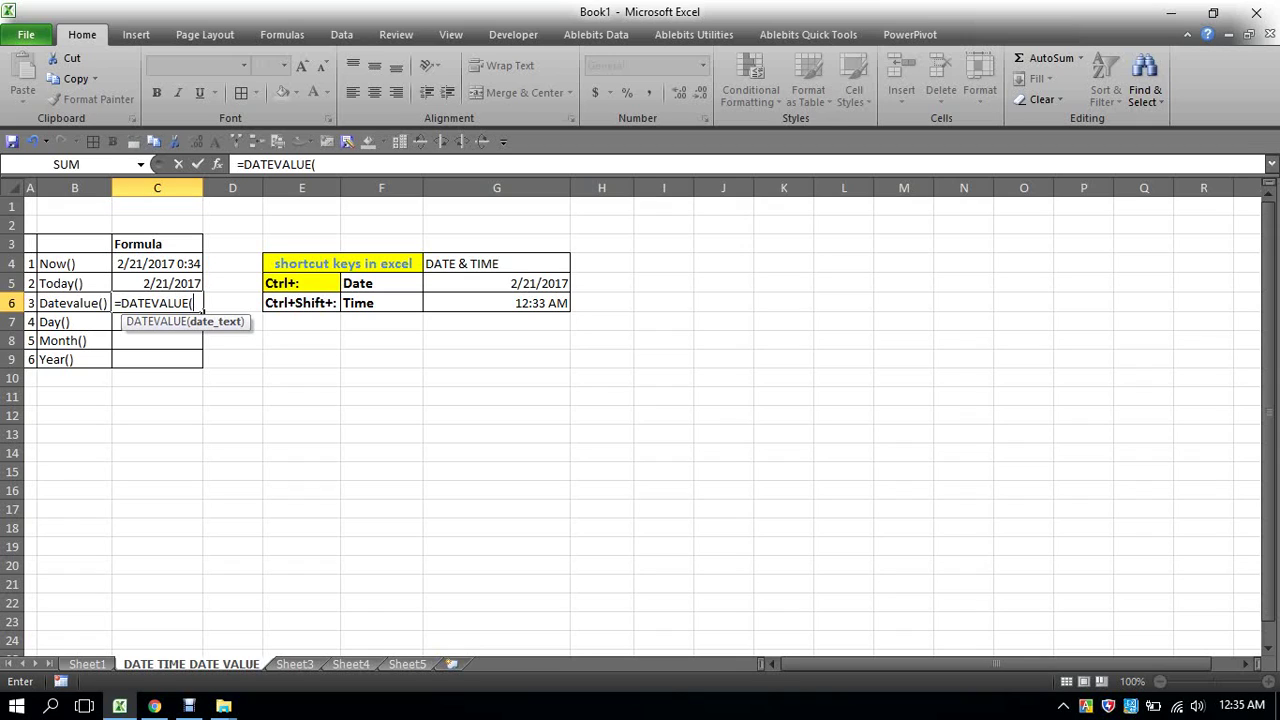
type("\"")
type("0")
type("1/")
type("01")
type("/1")
type("900")
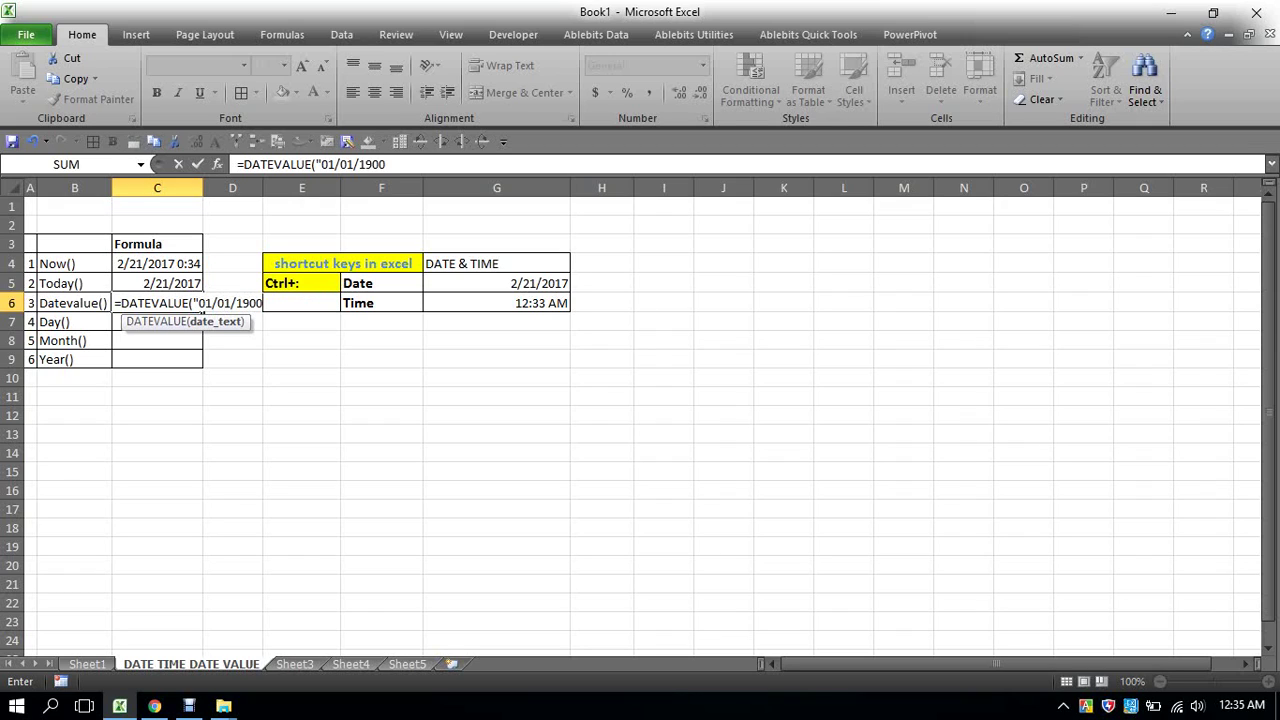
type("\"")
type(")")
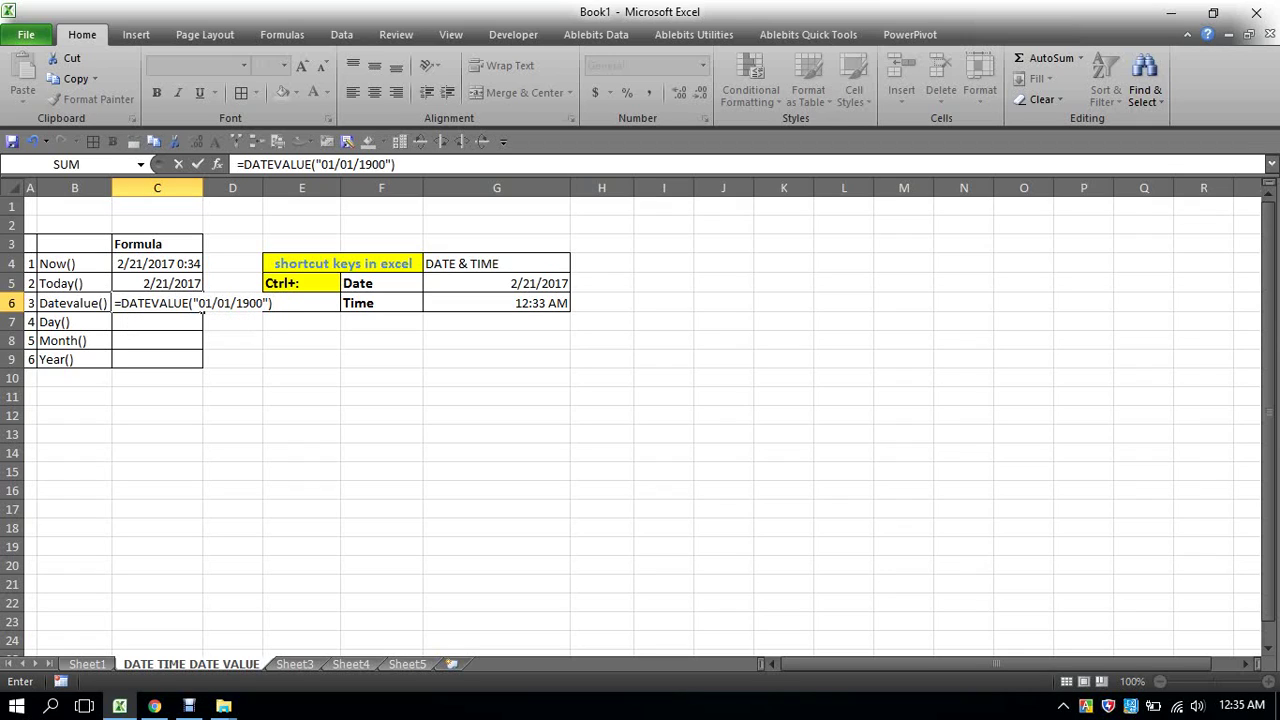
key("Return")
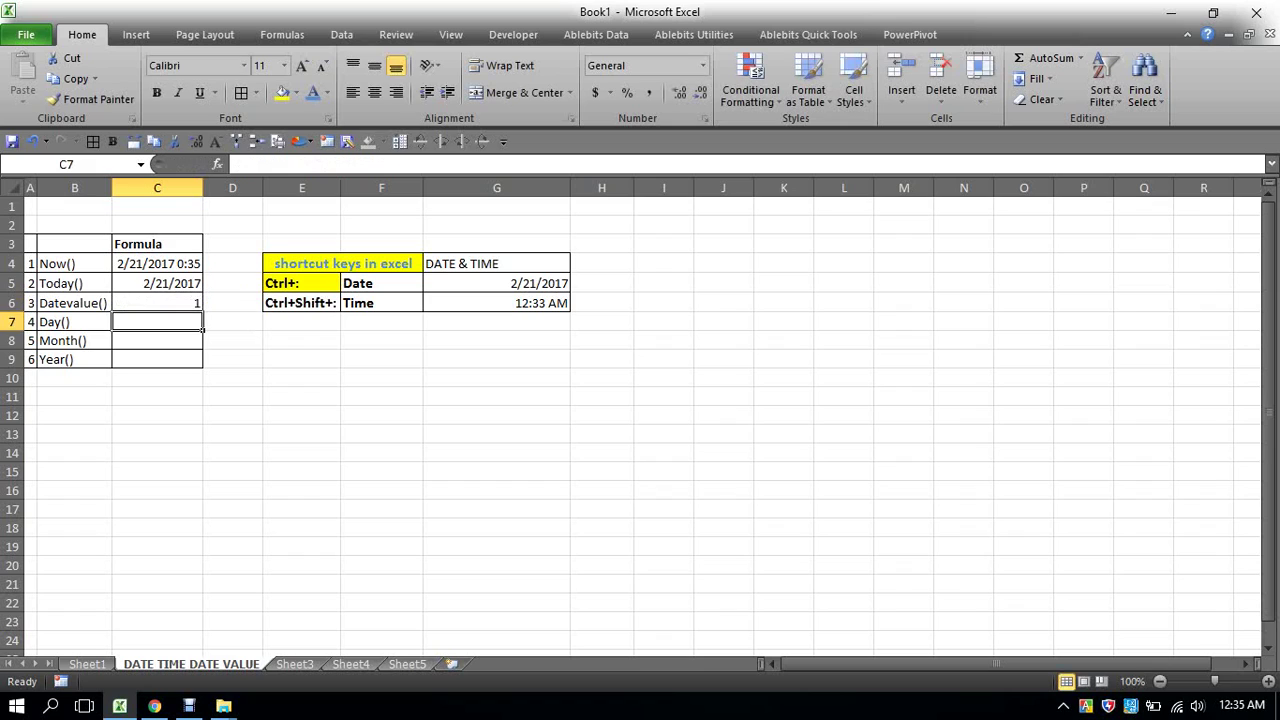
left_click(157, 303)
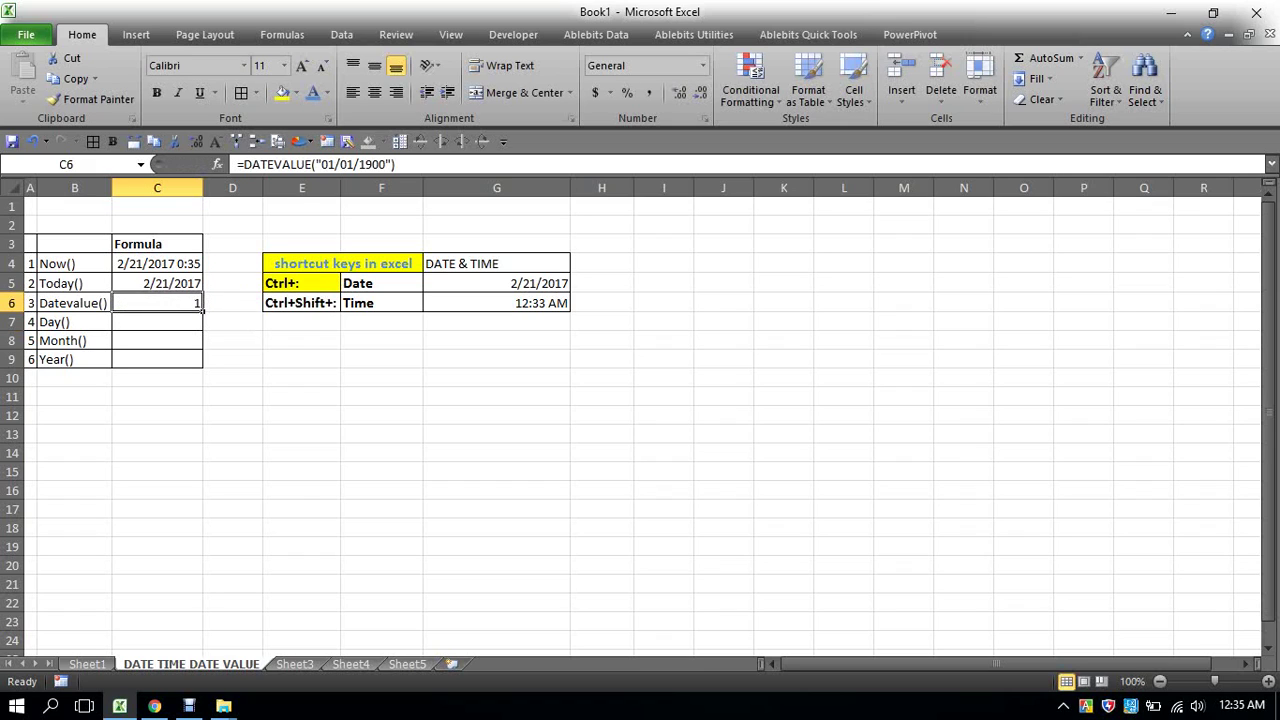
left_click_drag(312, 164, 395, 164)
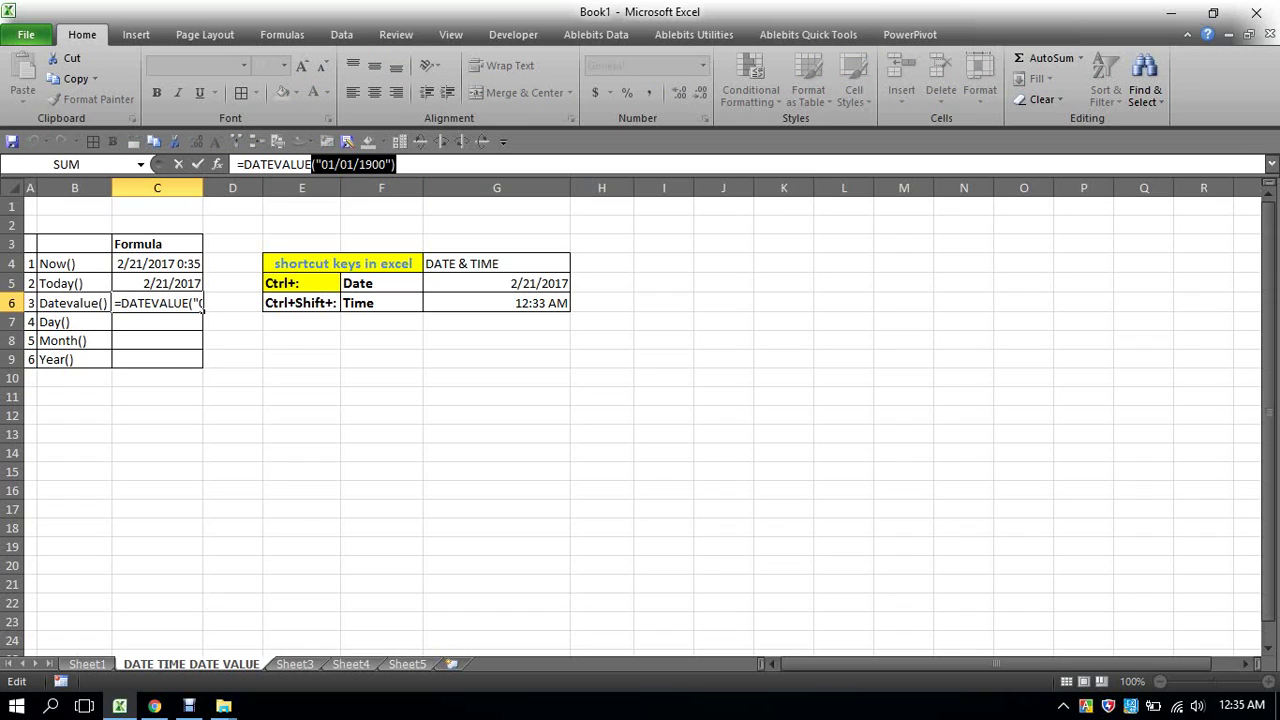
key("Return")
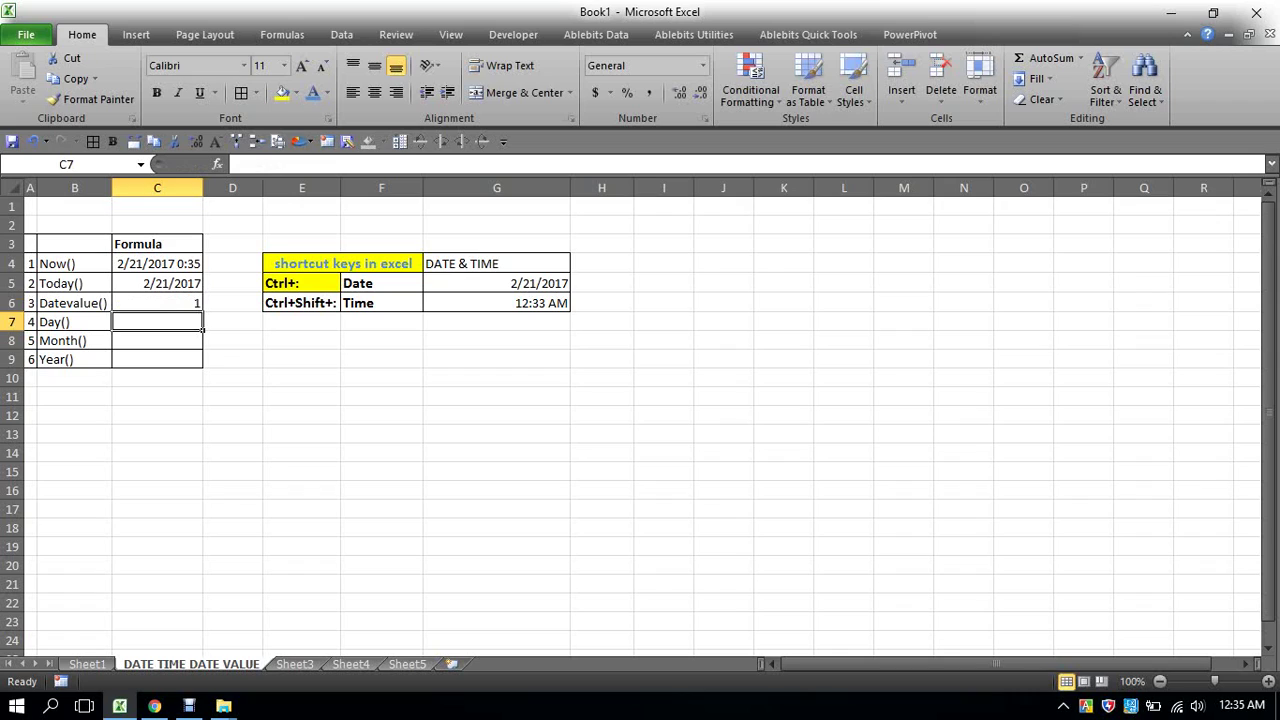
left_click(157, 303)
left_click(157, 322)
left_click(157, 303)
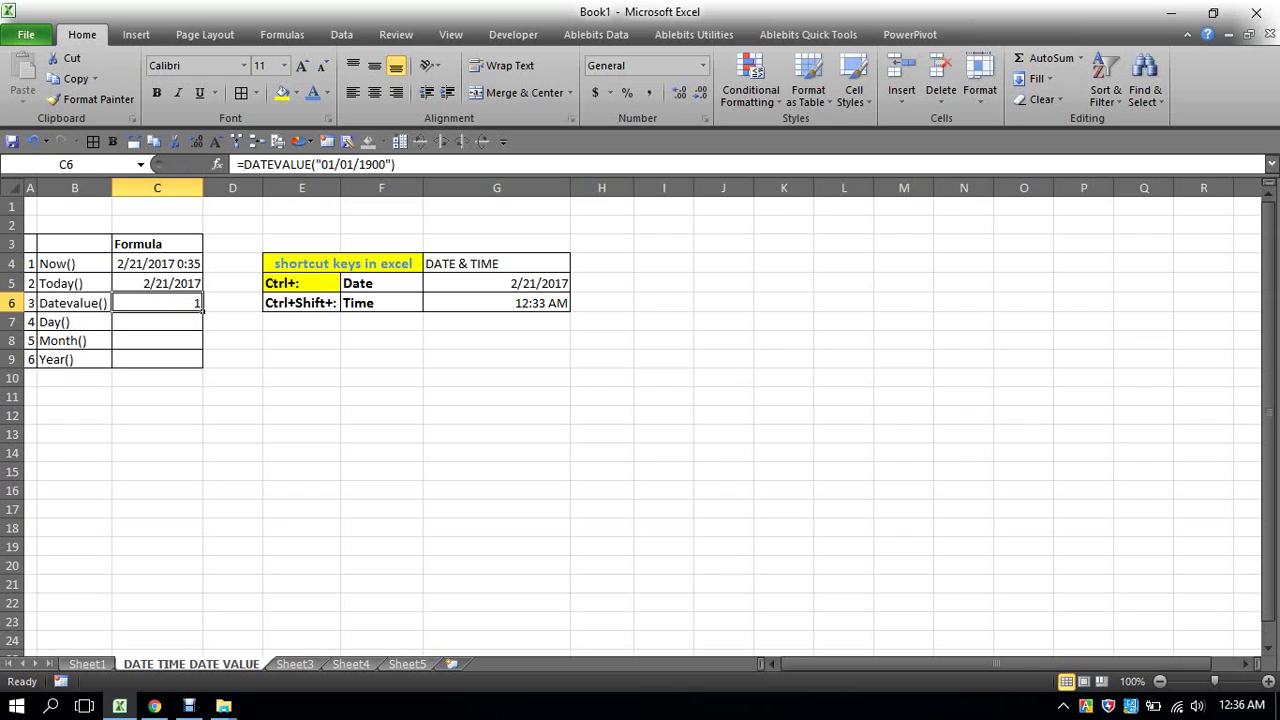
left_click(157, 322)
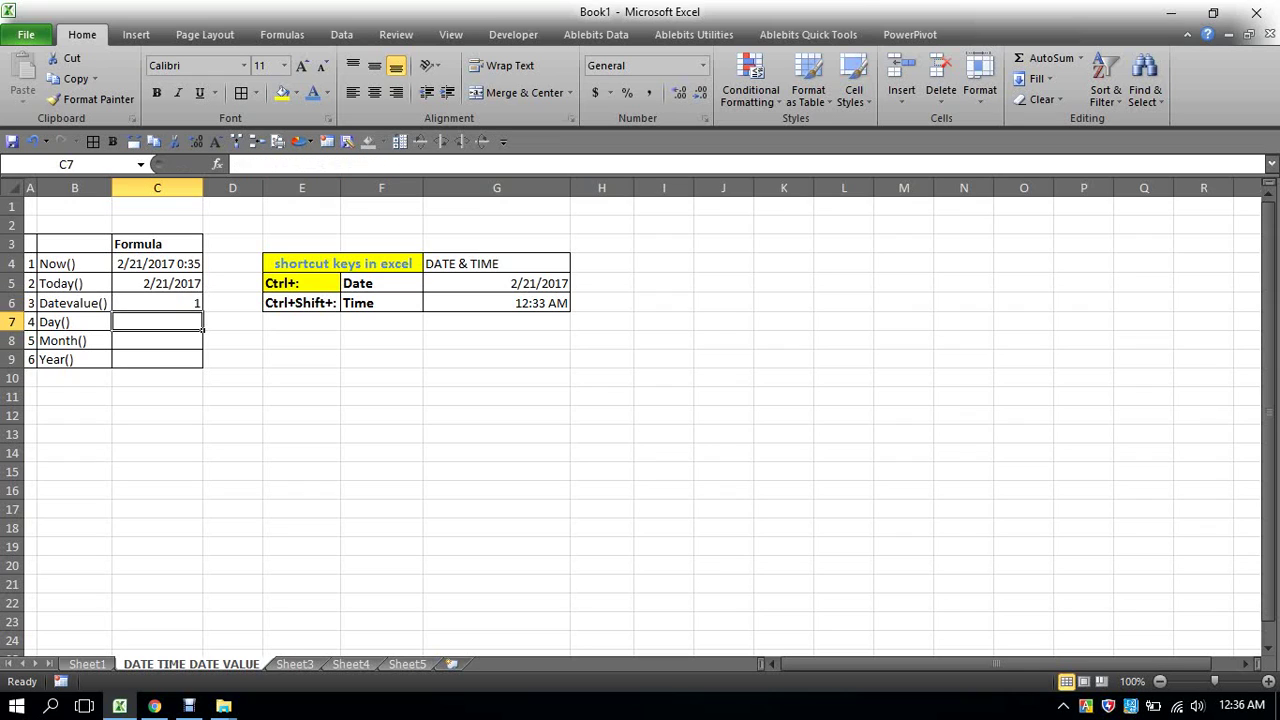
Step: Enter =DAY(01) in C7, returning 1
type("=")
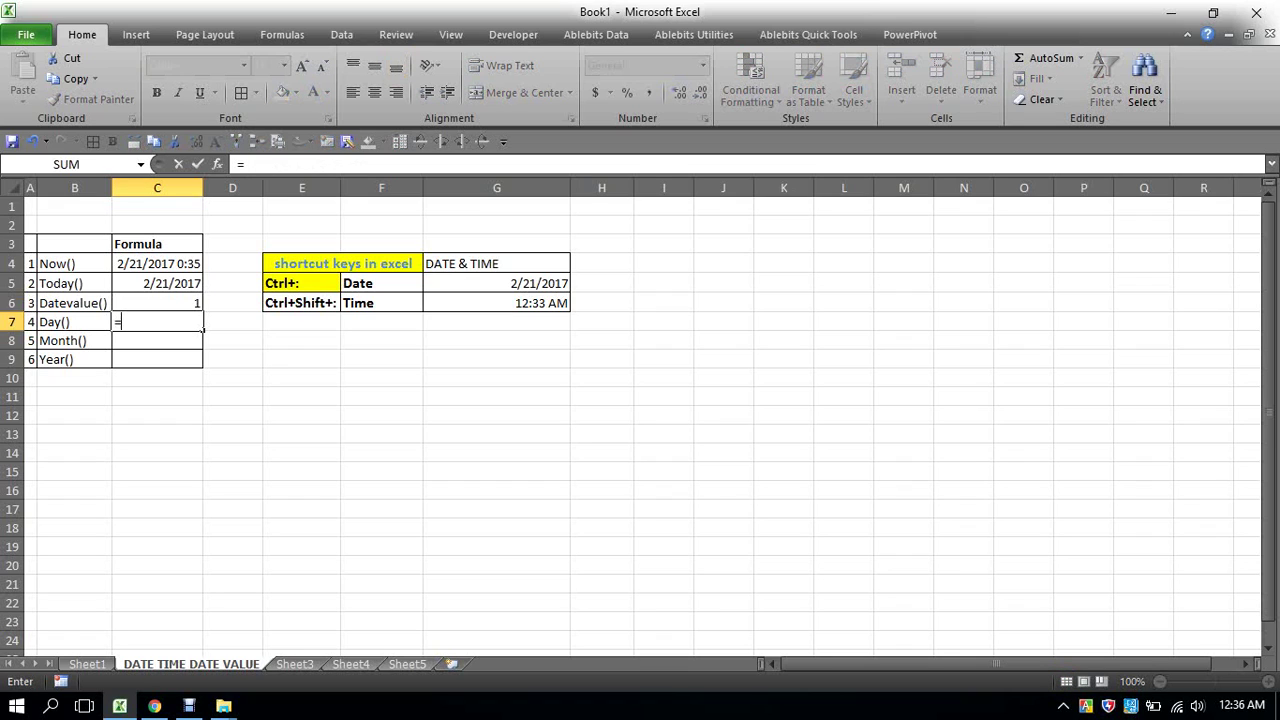
type("day")
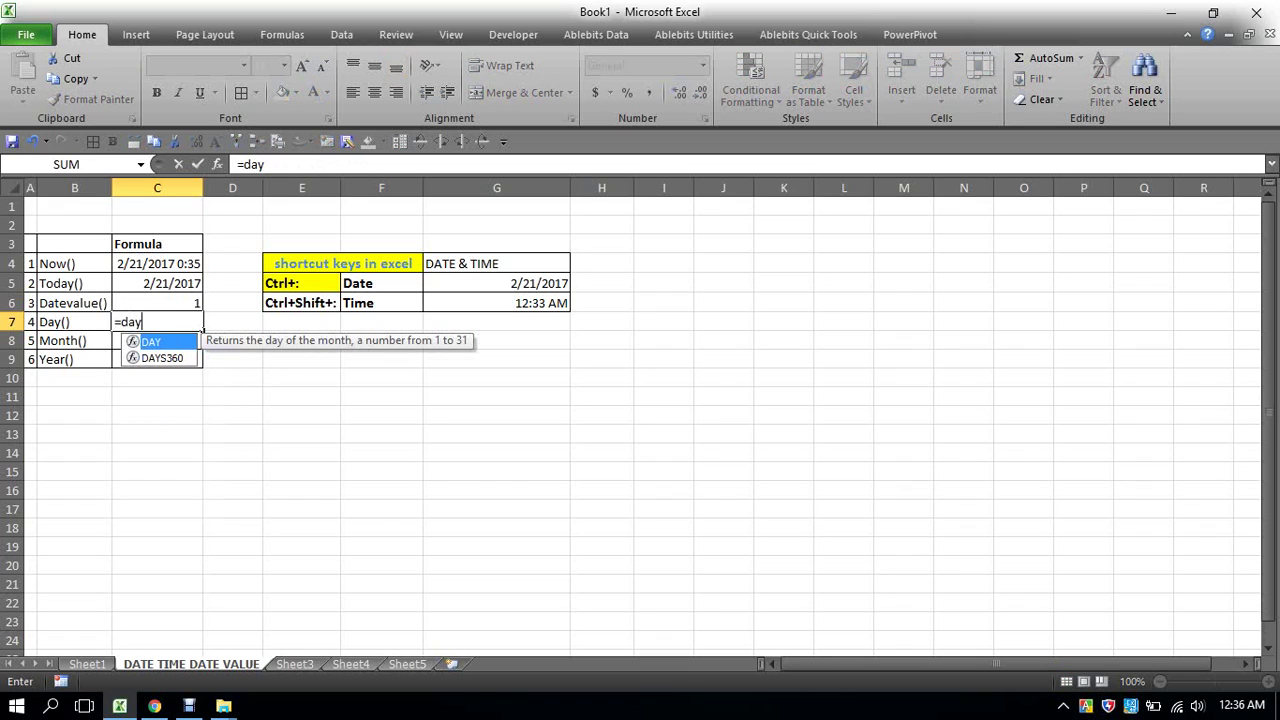
key("Tab")
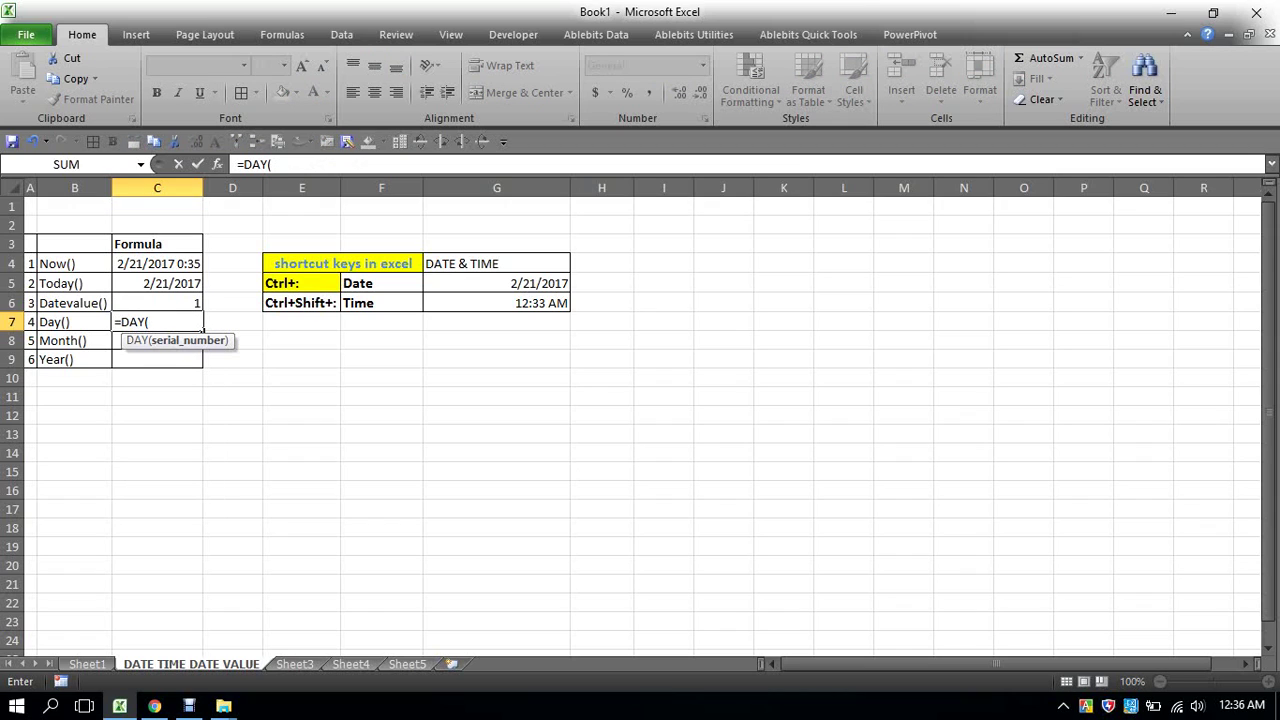
type("0")
type("1)")
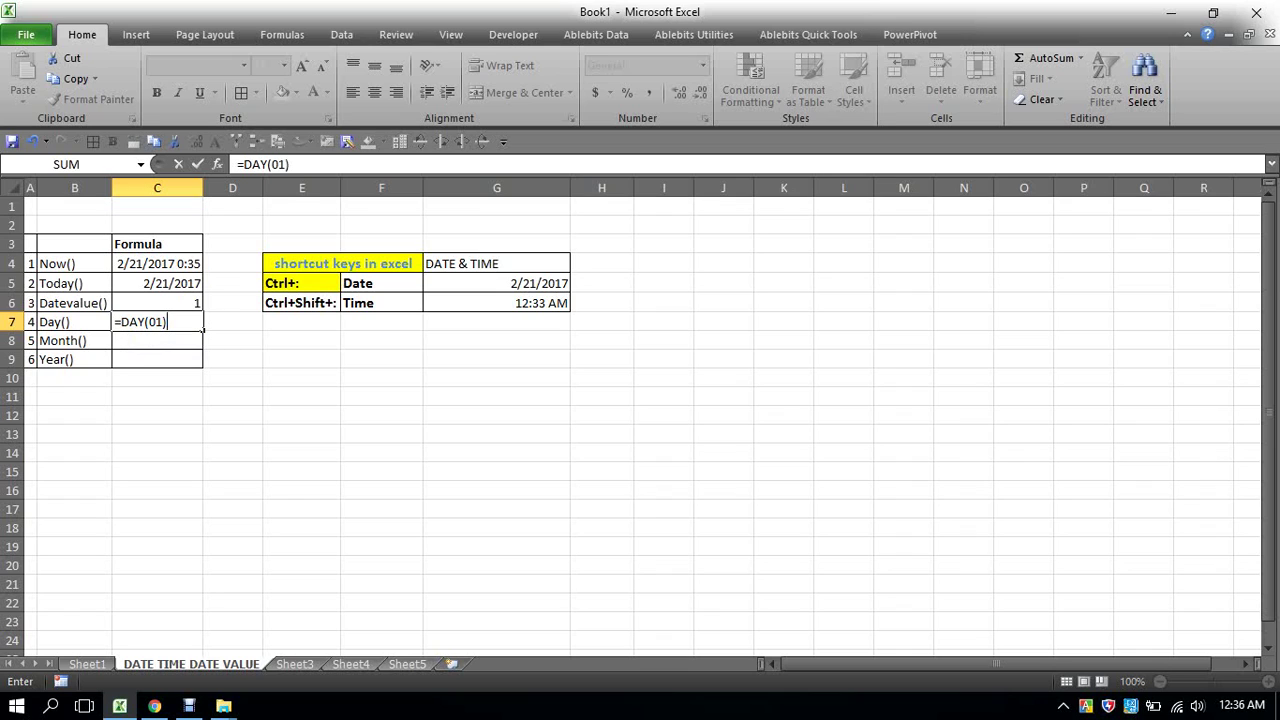
key("Return")
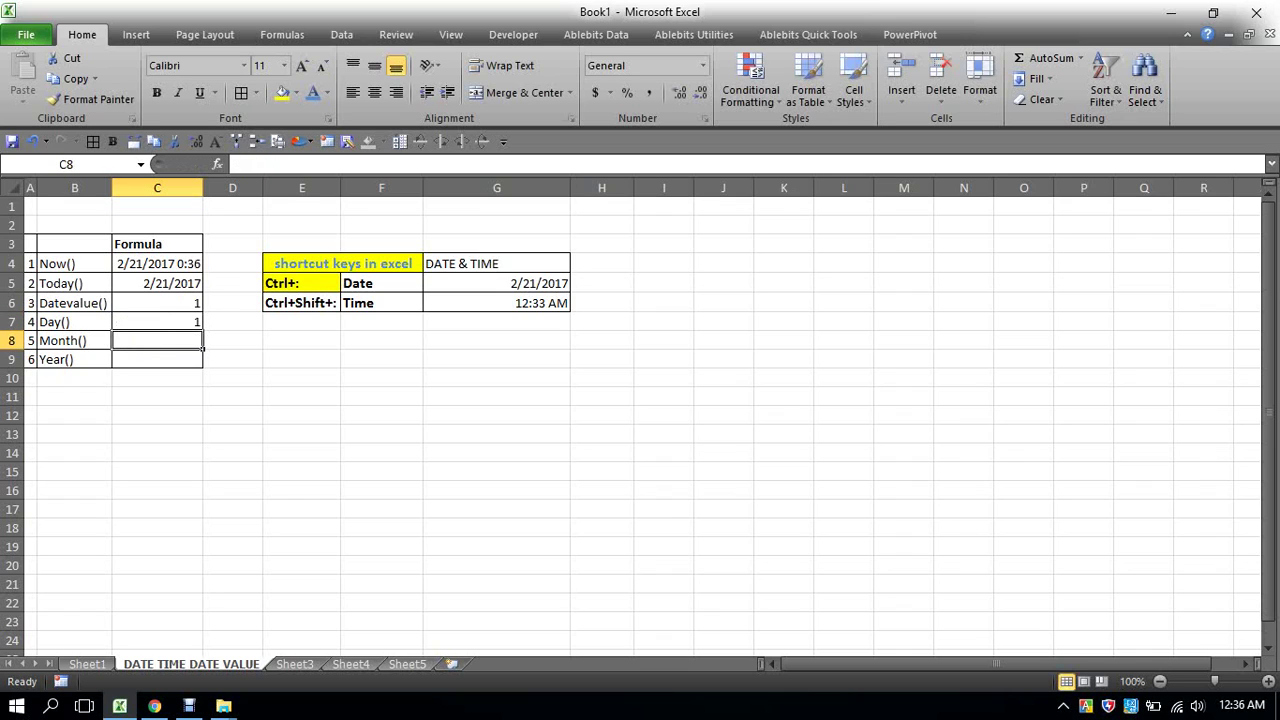
Step: Enter =MONTH(01) in C8, returning 1
type("=mo")
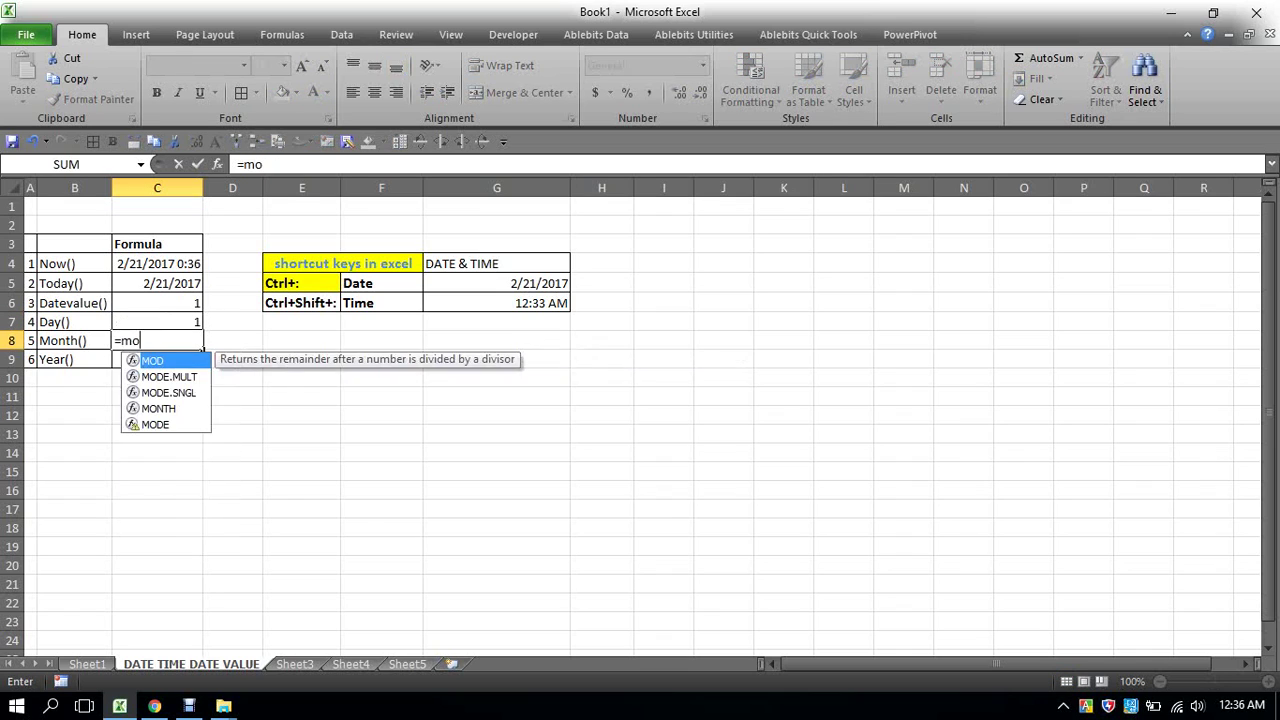
type("n")
key("Tab")
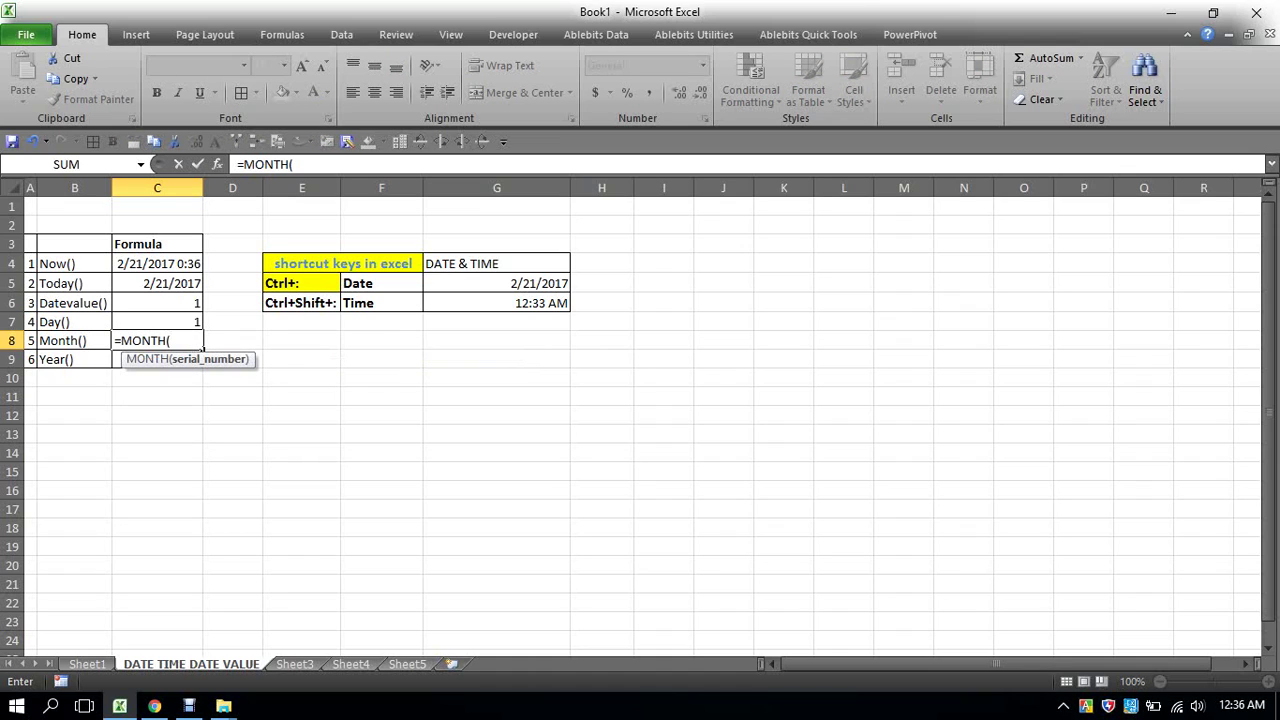
type("01")
type(")")
key("Return")
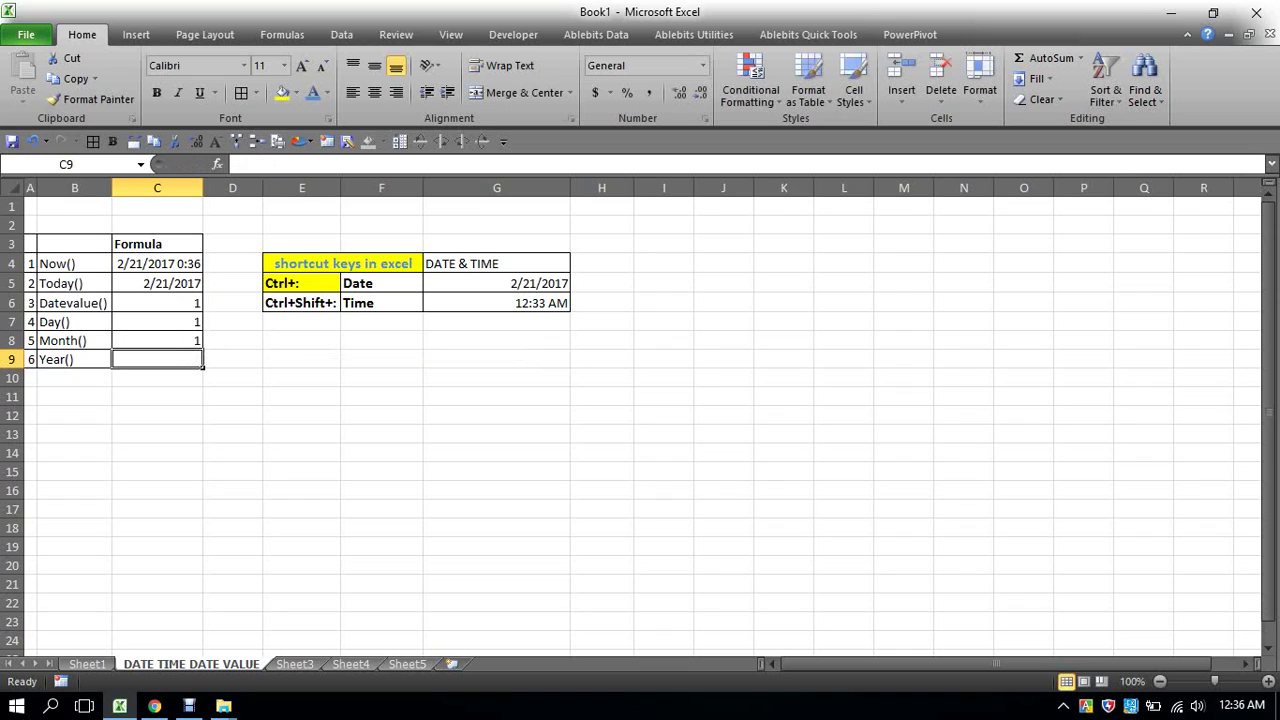
Step: Enter =YEAR(01) in C9, returning 1900
type("=")
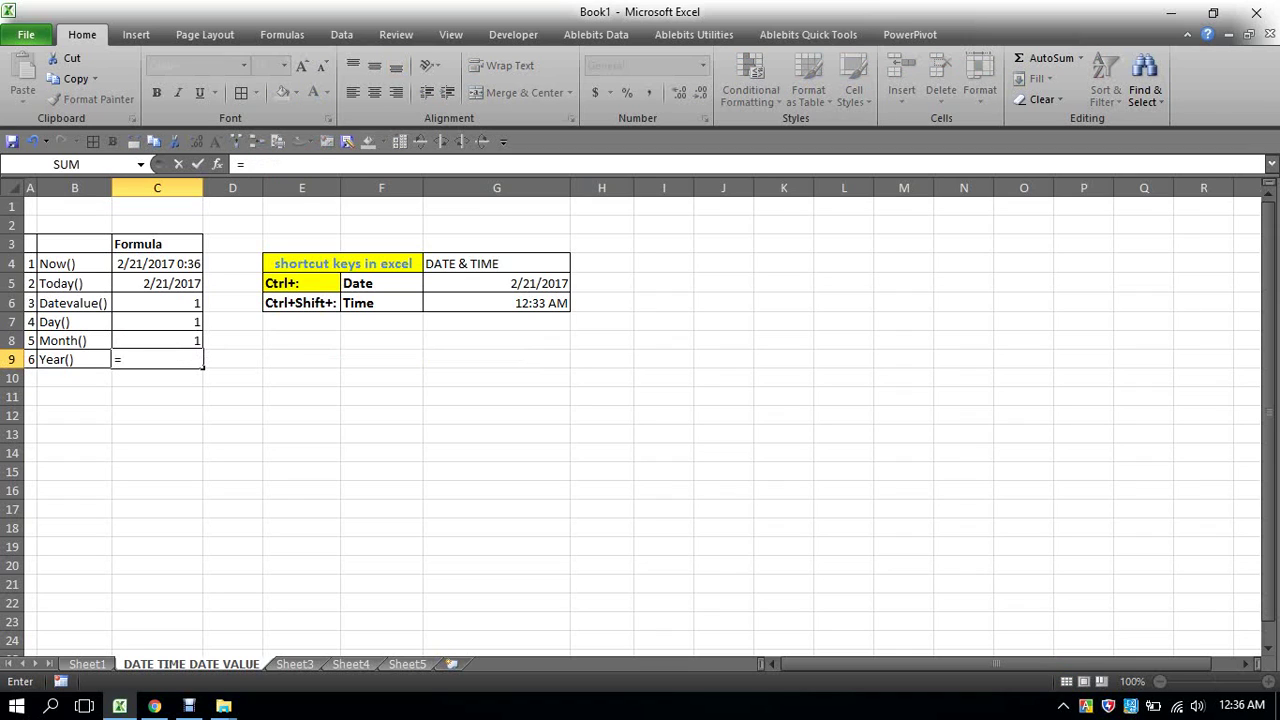
type("ye")
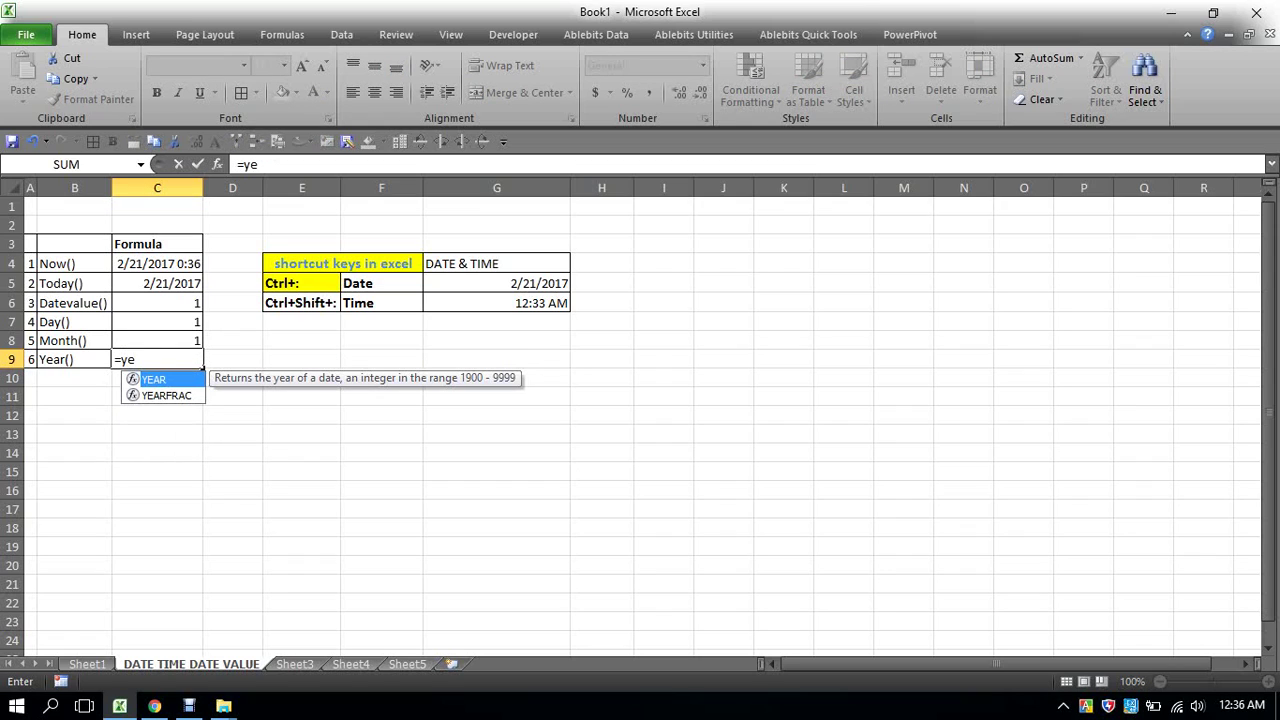
key("Tab")
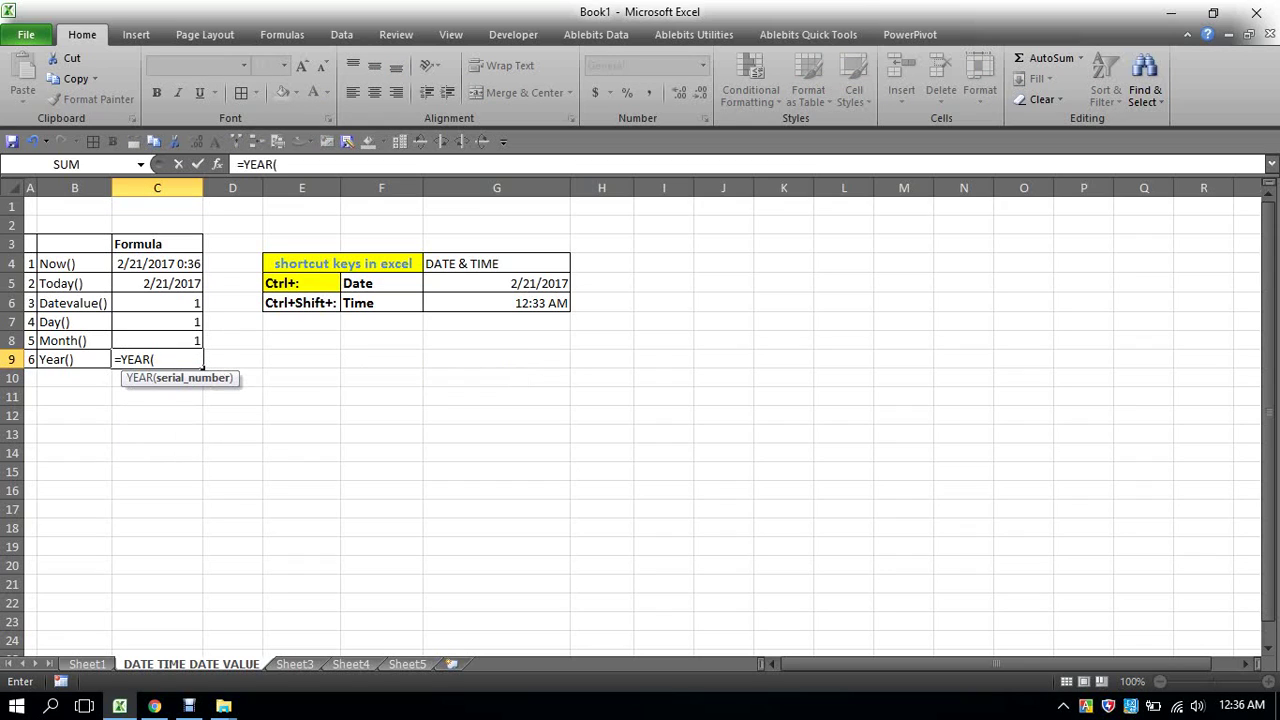
type("01")
type(")")
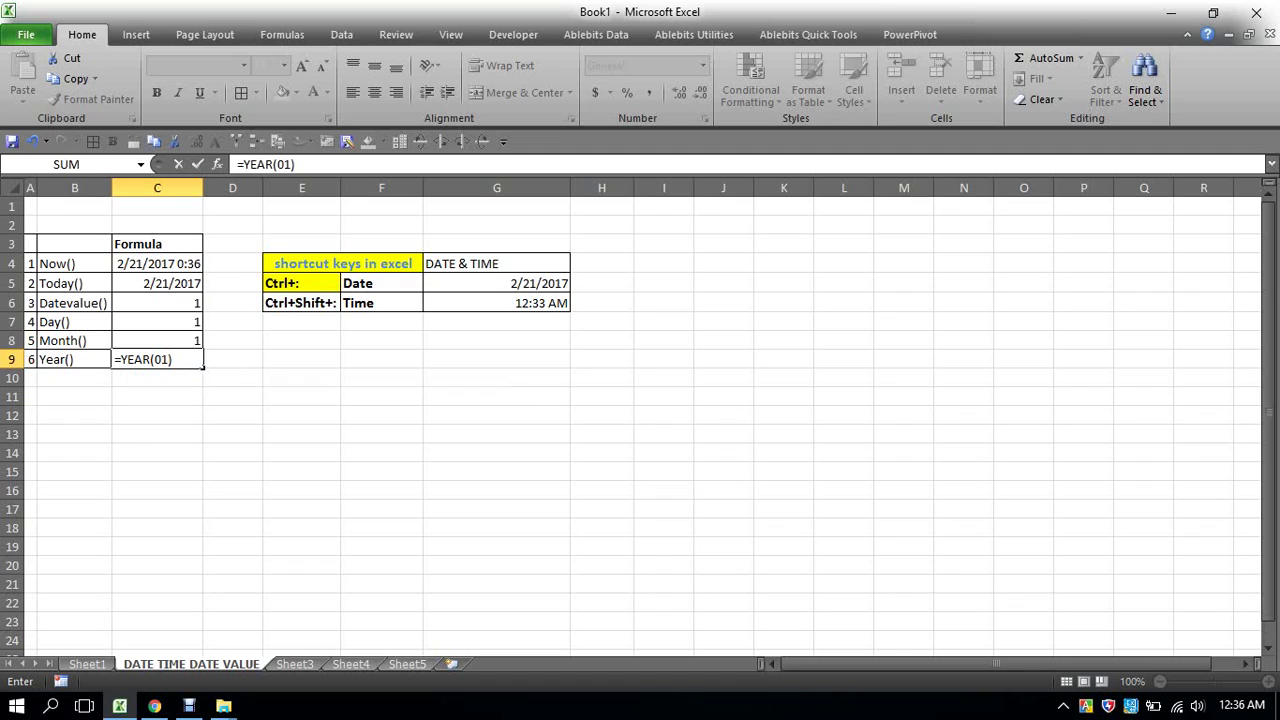
key("Return")
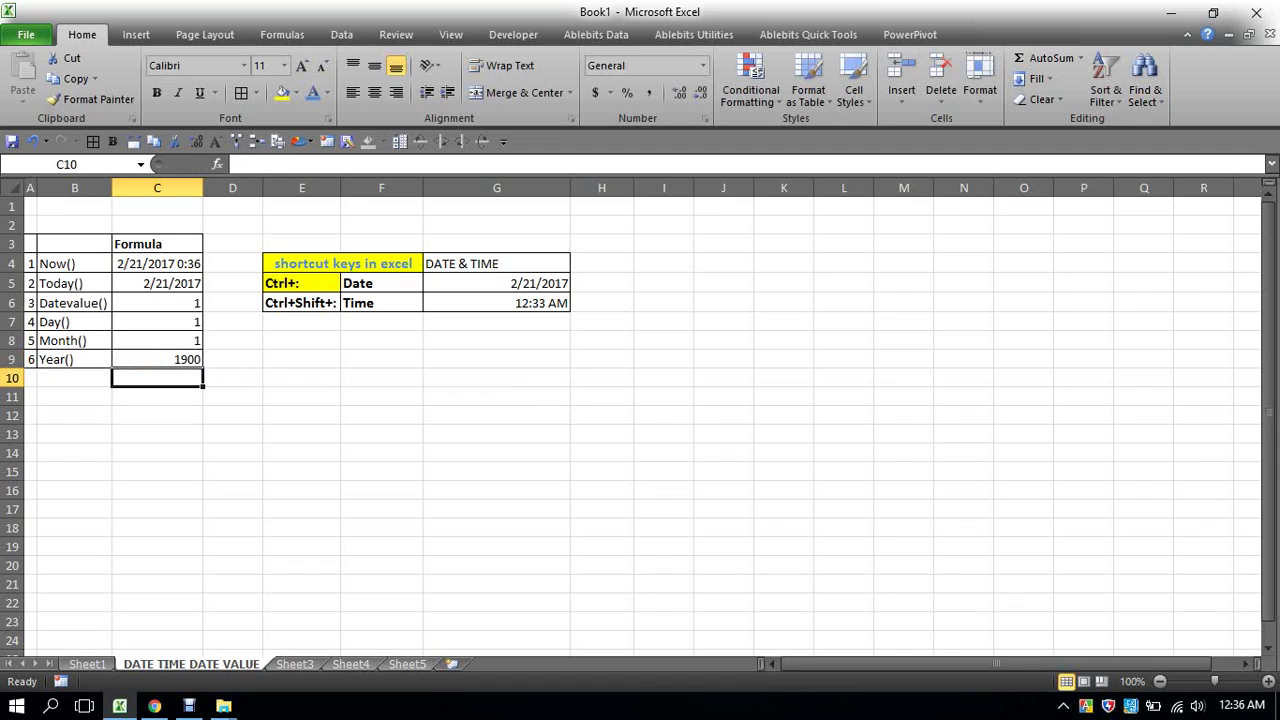
left_click(157, 321)
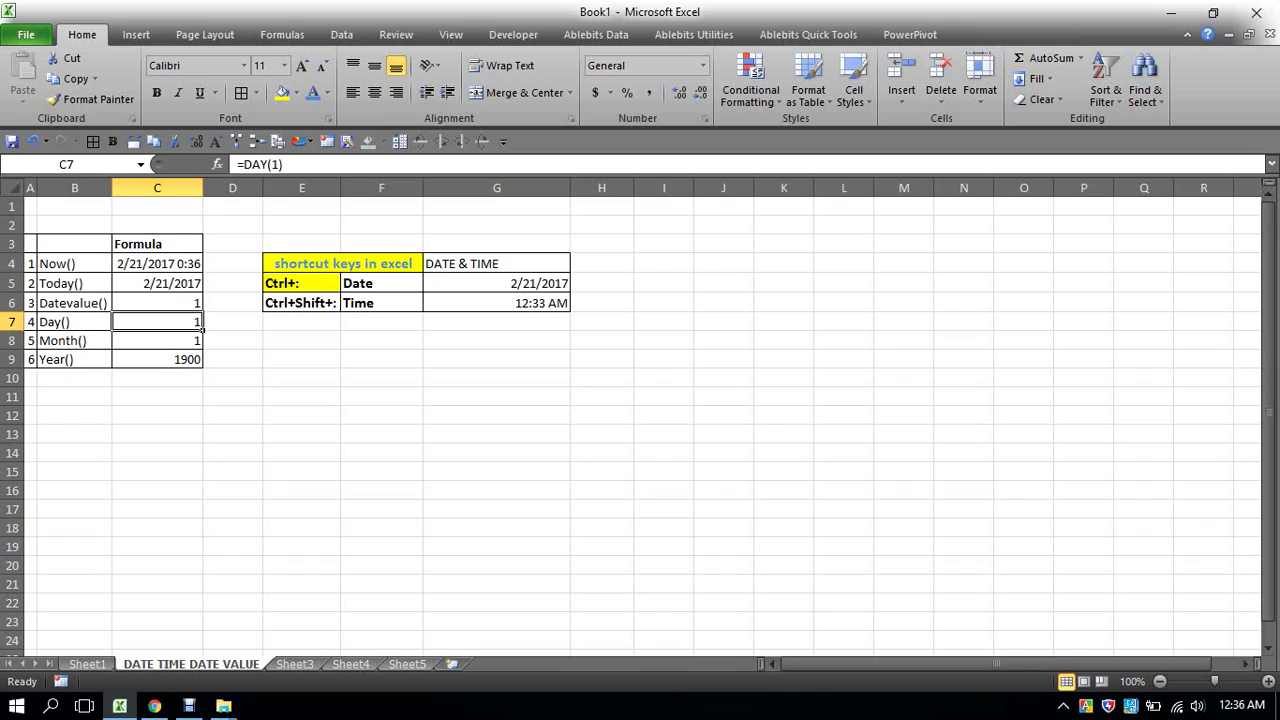
left_click(157, 340)
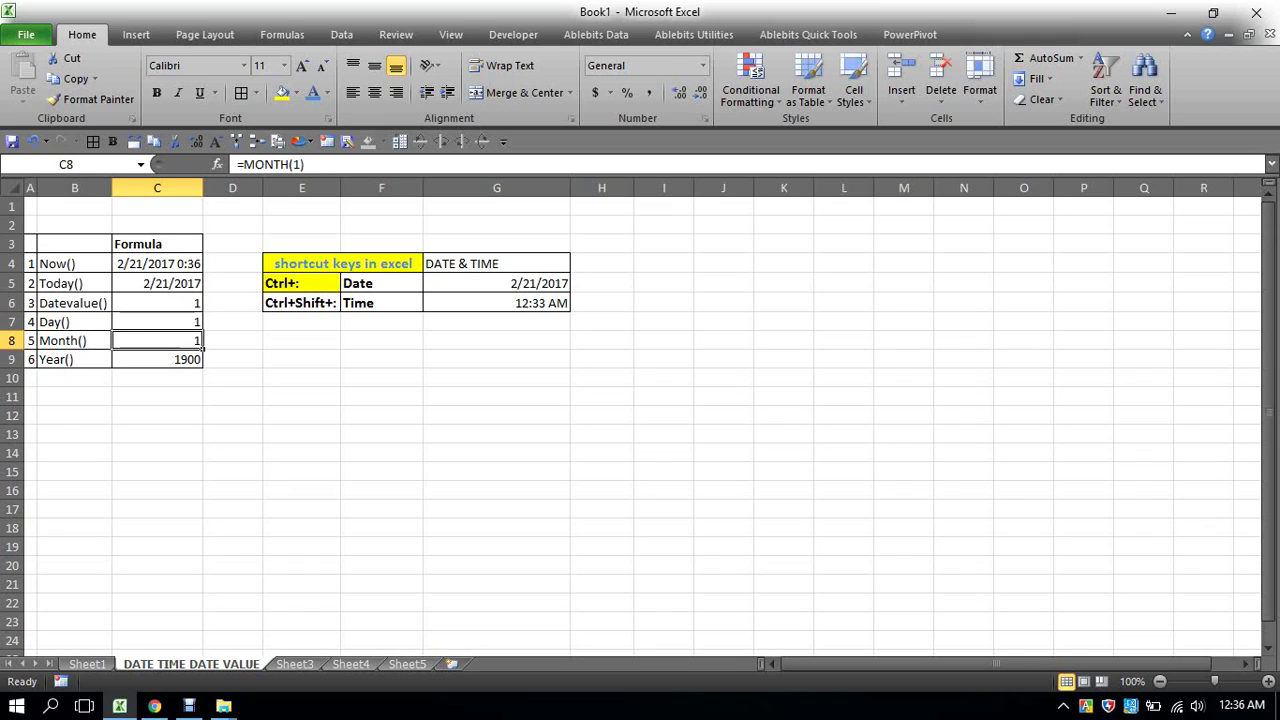
left_click(157, 359)
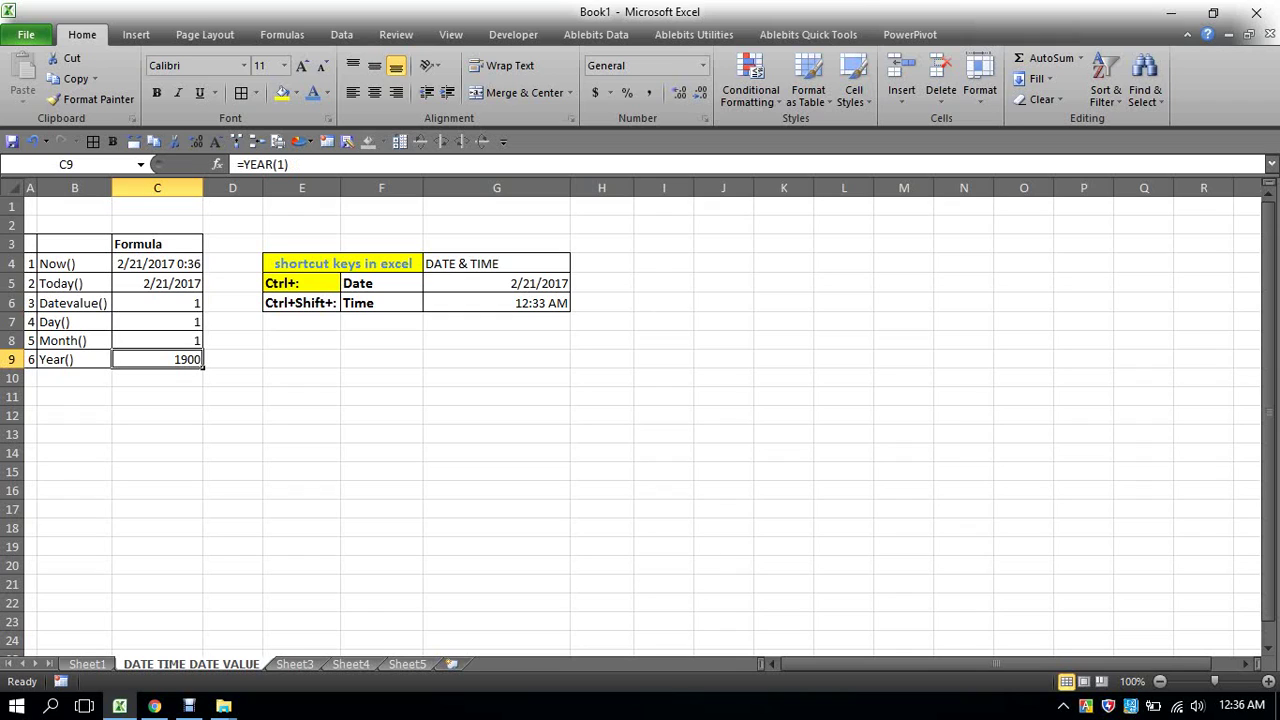
left_click(157, 303)
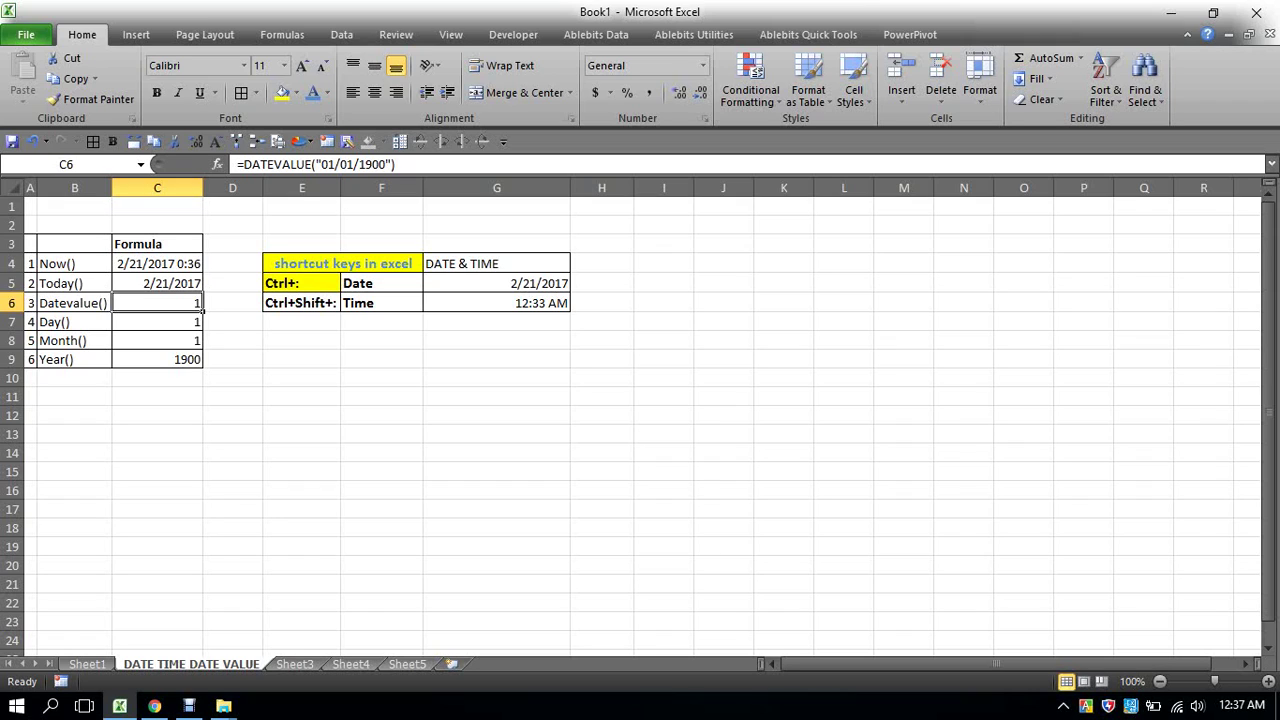
left_click(520, 283)
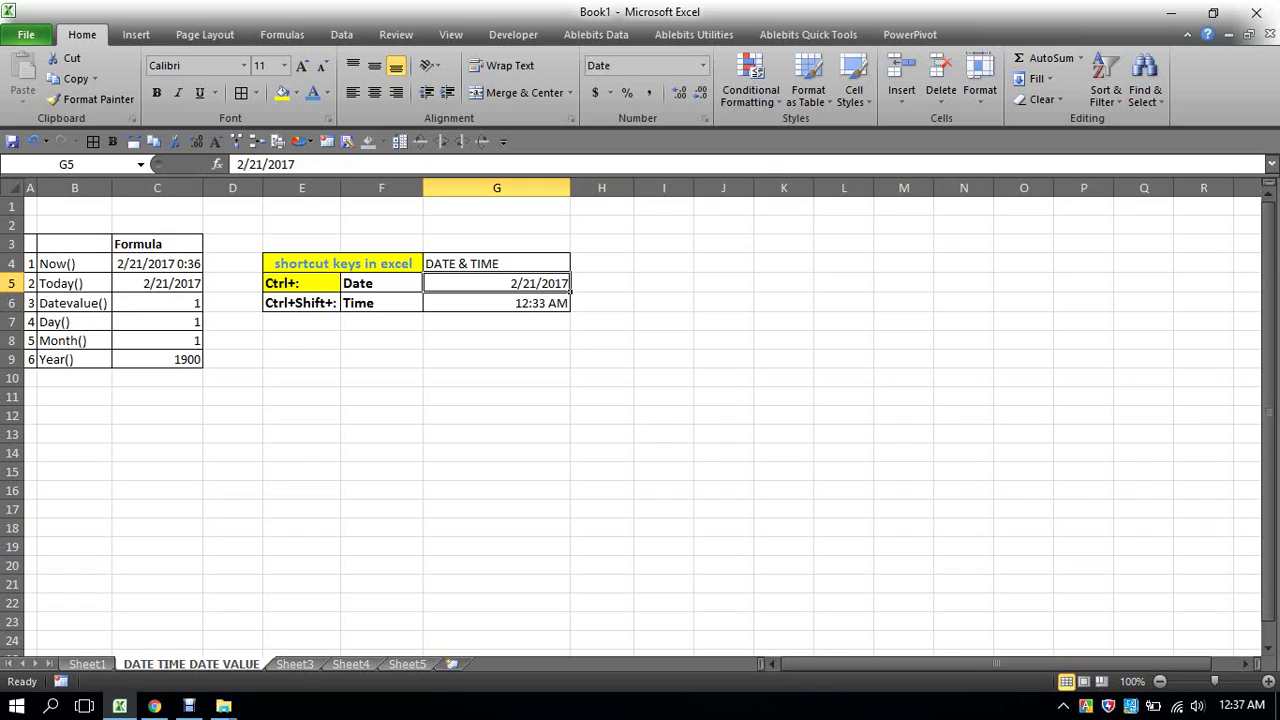
left_click(497, 303)
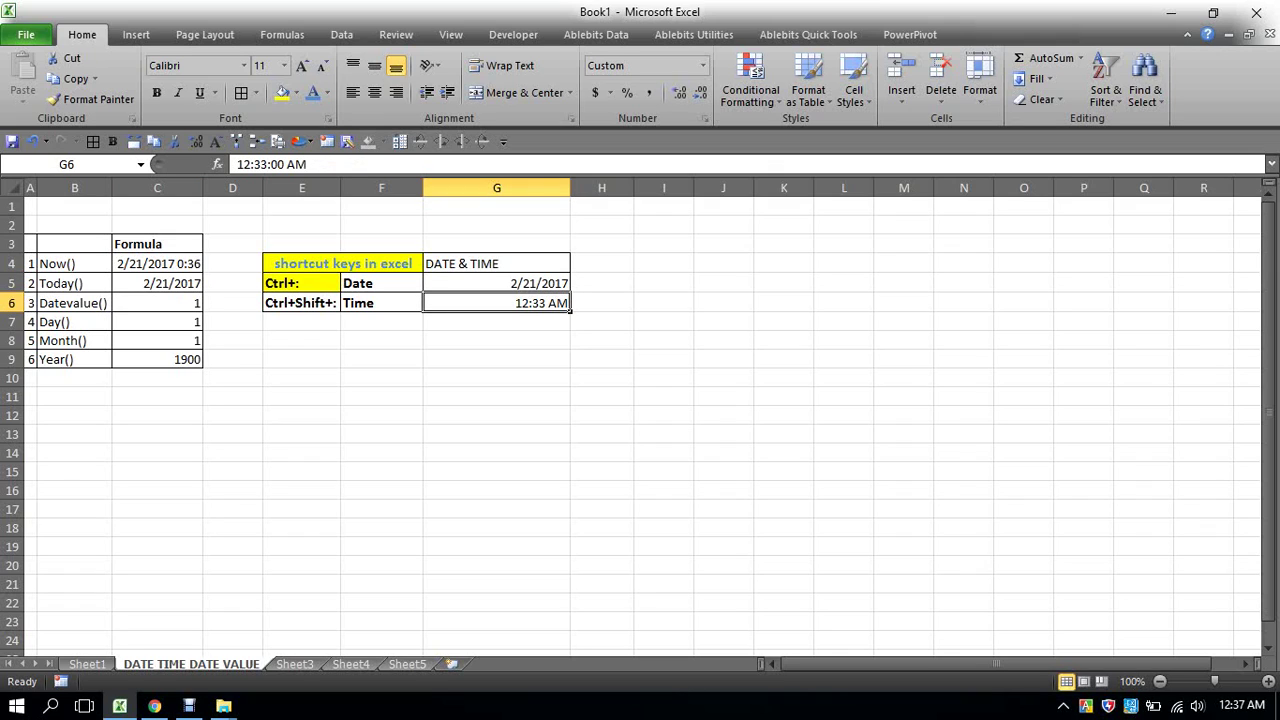